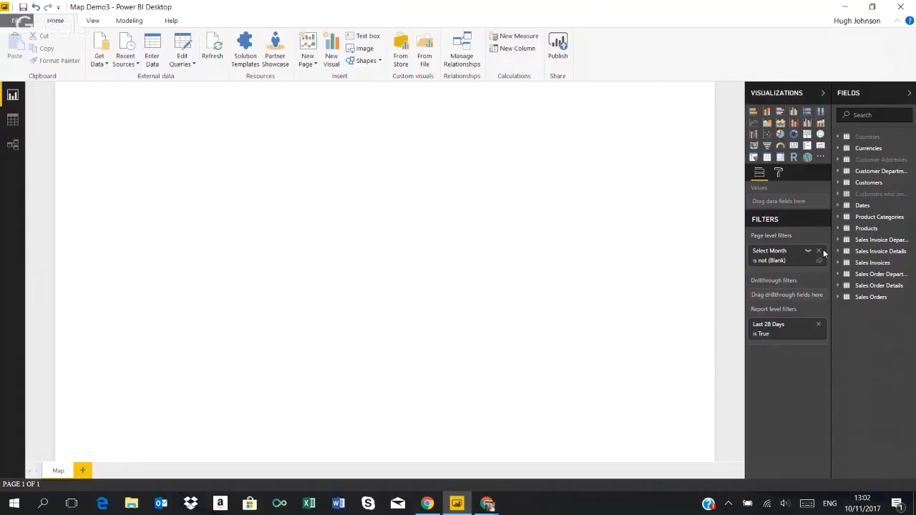
Remove the Select Month page-level filter and insert a map visual on the empty report page
left_click(819, 251)
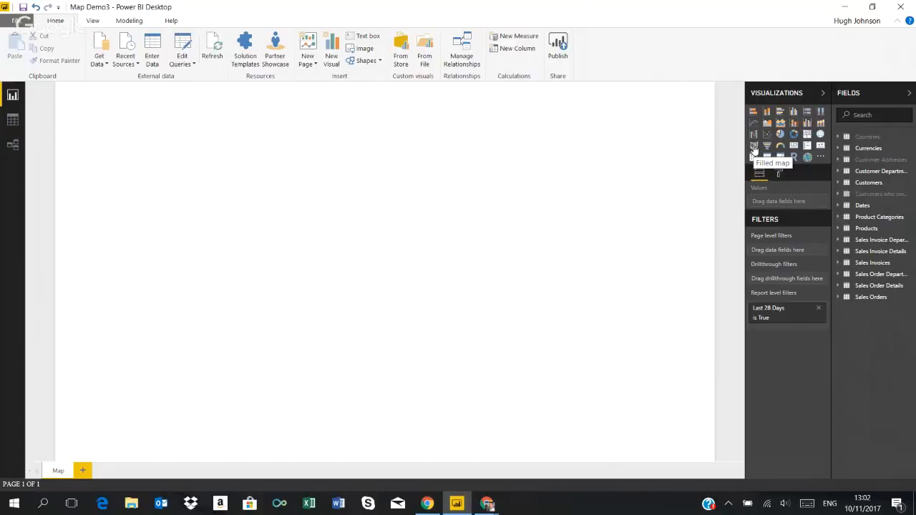
left_click(821, 136)
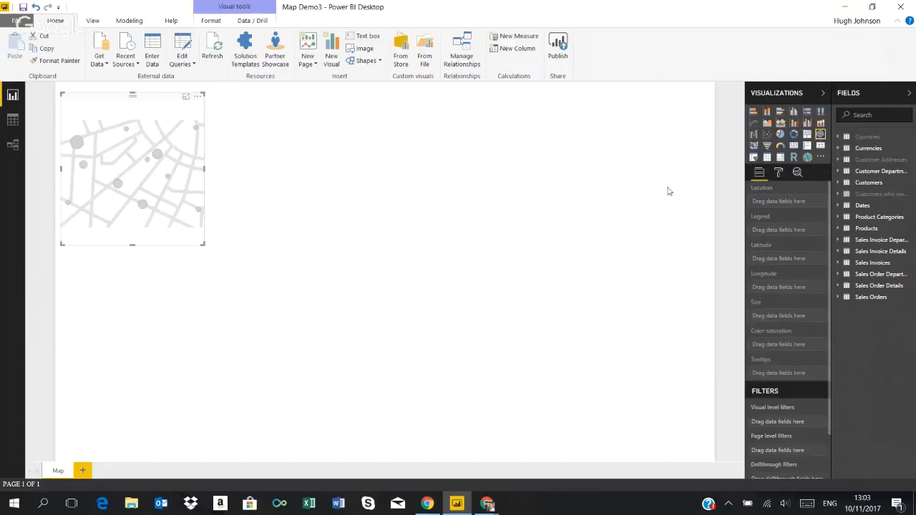
Move the map into the page's upper-left corner and enlarge it to full page height and about half the page width
left_click_drag(79, 101, 74, 92)
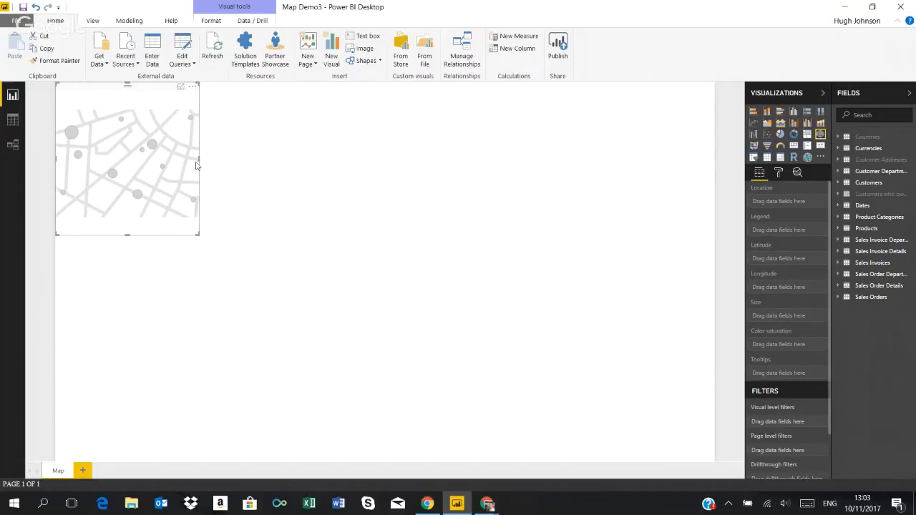
left_click_drag(199, 159, 378, 178)
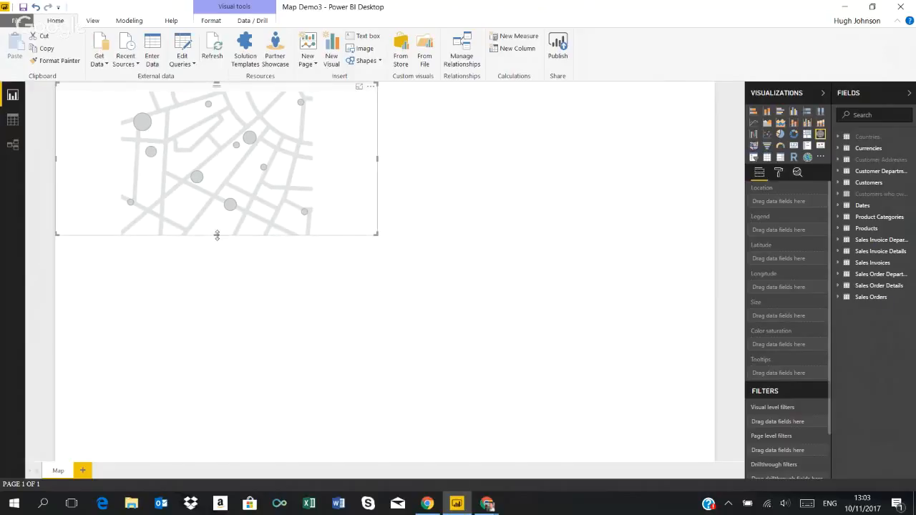
left_click_drag(218, 236, 223, 459)
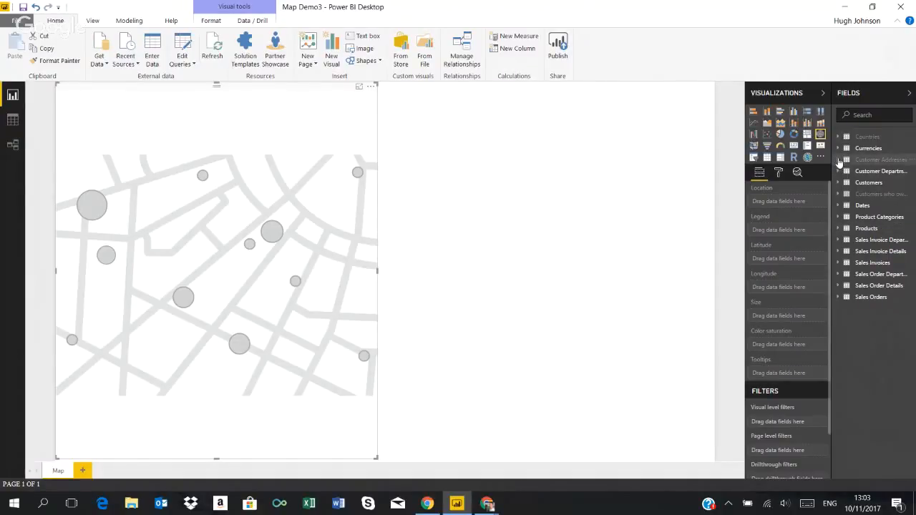
Set the map's location to Country from the Countries table, with Address from Customer Addresses as the second level
left_click(839, 160)
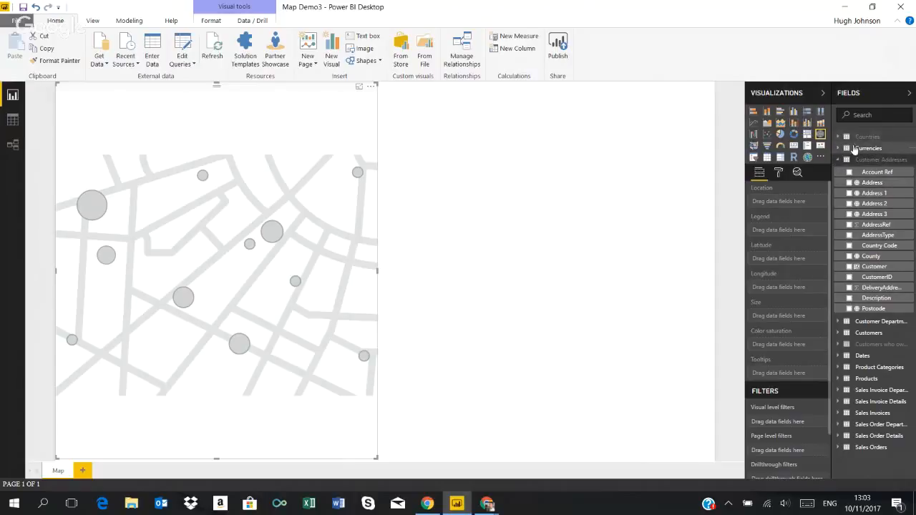
left_click(840, 138)
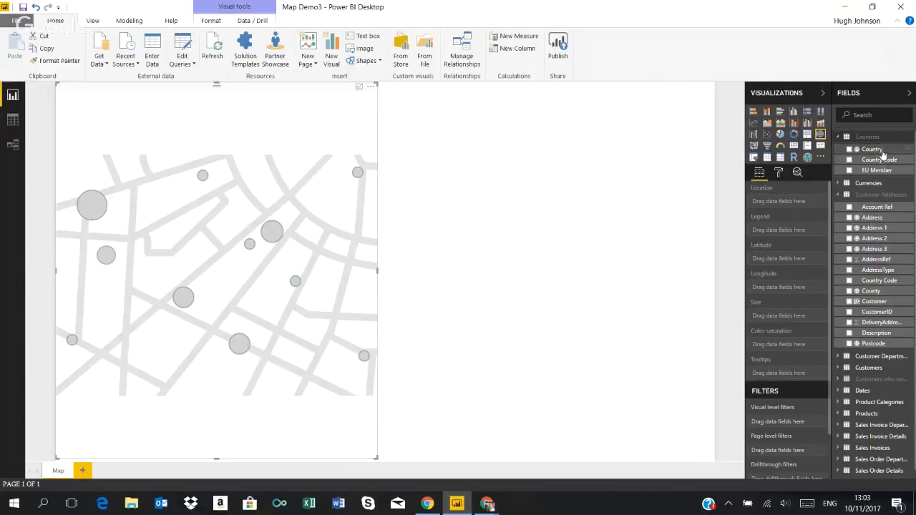
left_click_drag(883, 154, 799, 204)
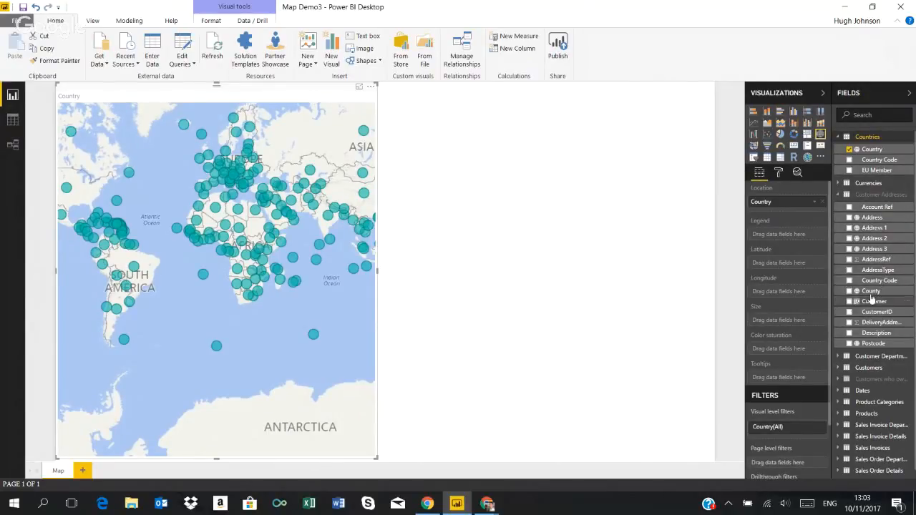
left_click_drag(879, 218, 785, 211)
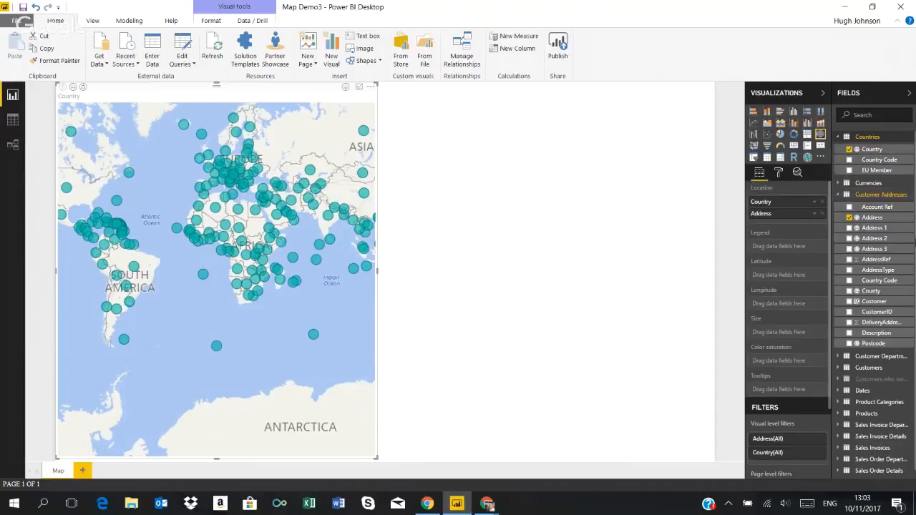
Size the map bubbles by Sales and set their color saturation by Margin %, both from Sales Invoice Details
scroll(915, 243, "down", 1)
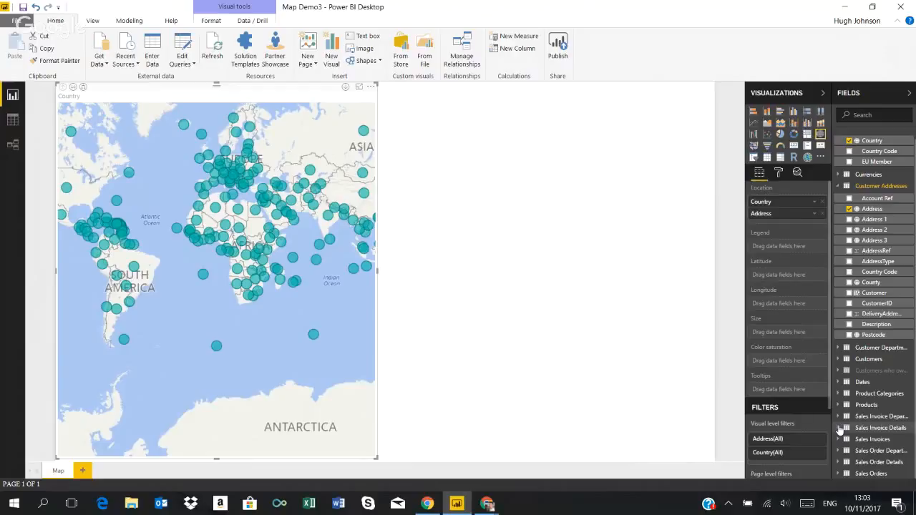
left_click(840, 429)
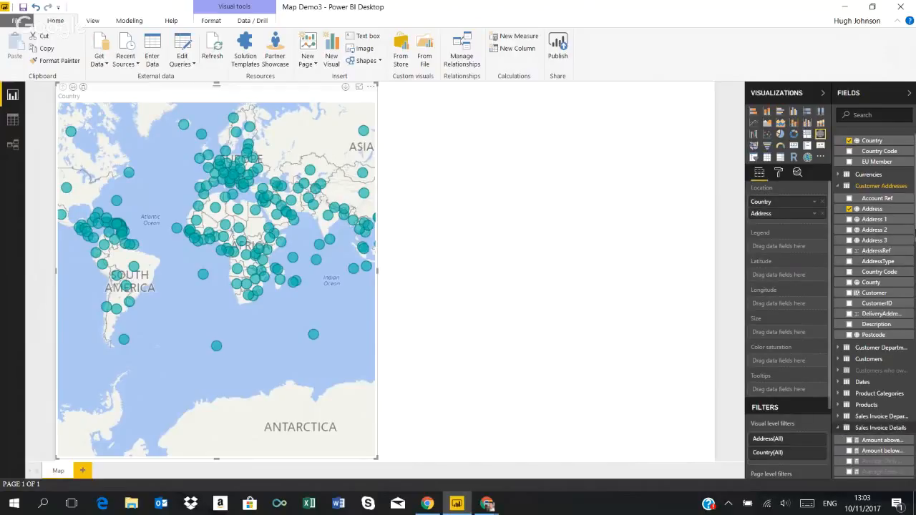
scroll(874, 300, "down", 10)
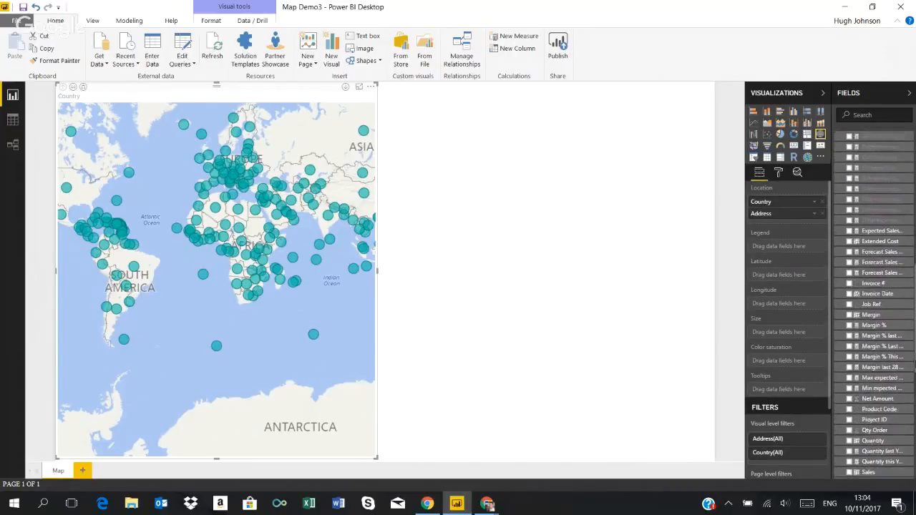
scroll(873, 301, "down", 1)
scroll(868, 405, "down", 3)
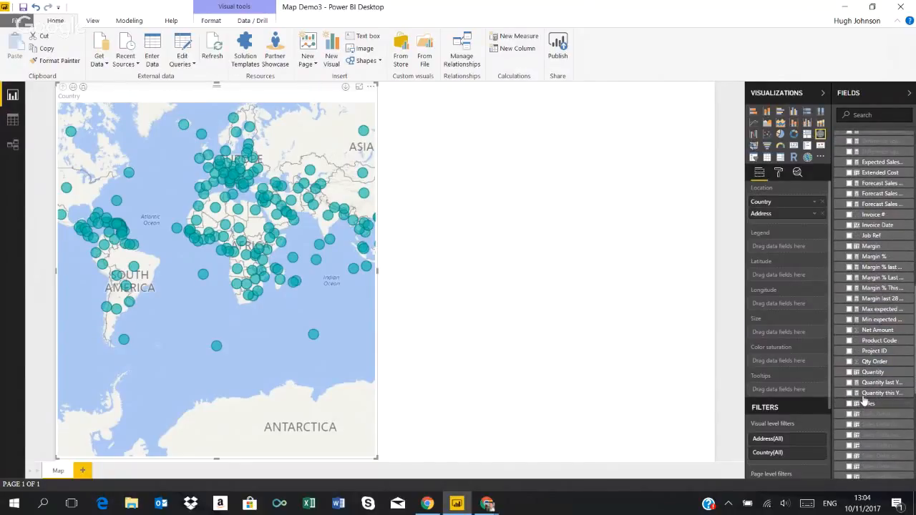
left_click_drag(867, 405, 779, 332)
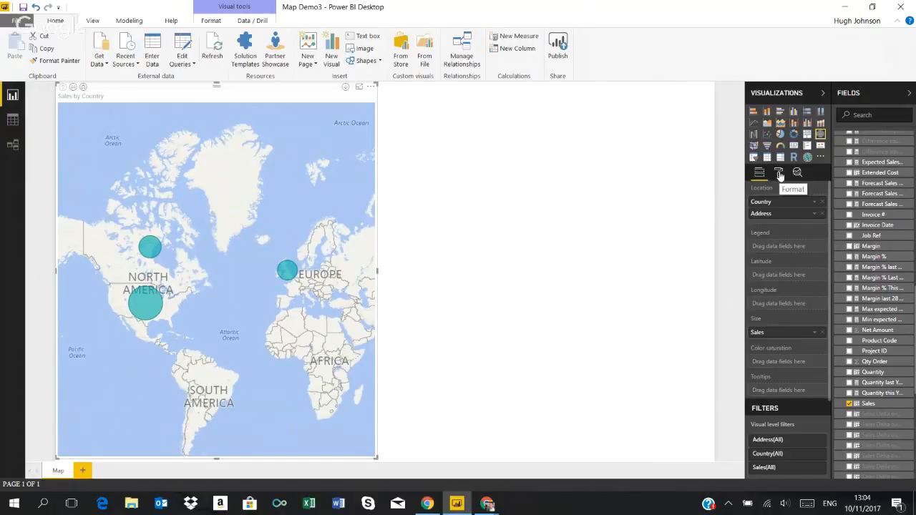
left_click_drag(879, 255, 794, 363)
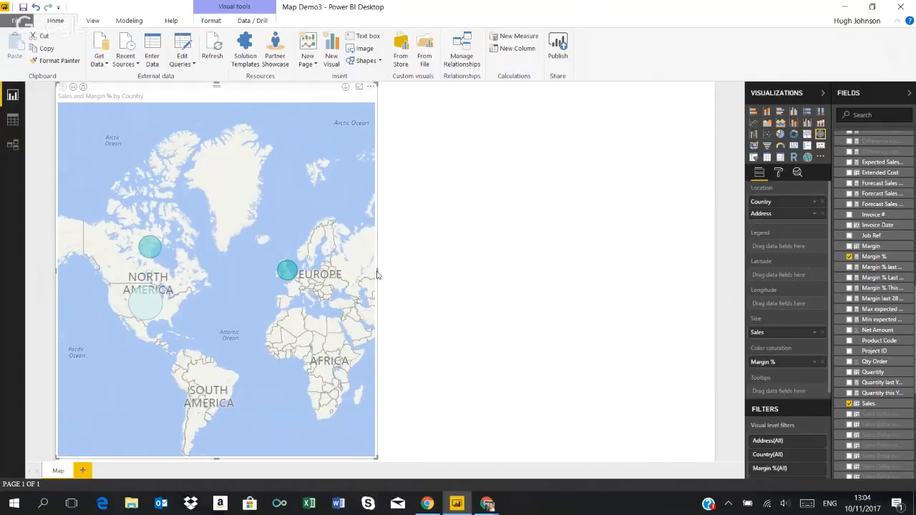
Widen the map to about two-thirds of the page width
left_click_drag(376, 271, 483, 278)
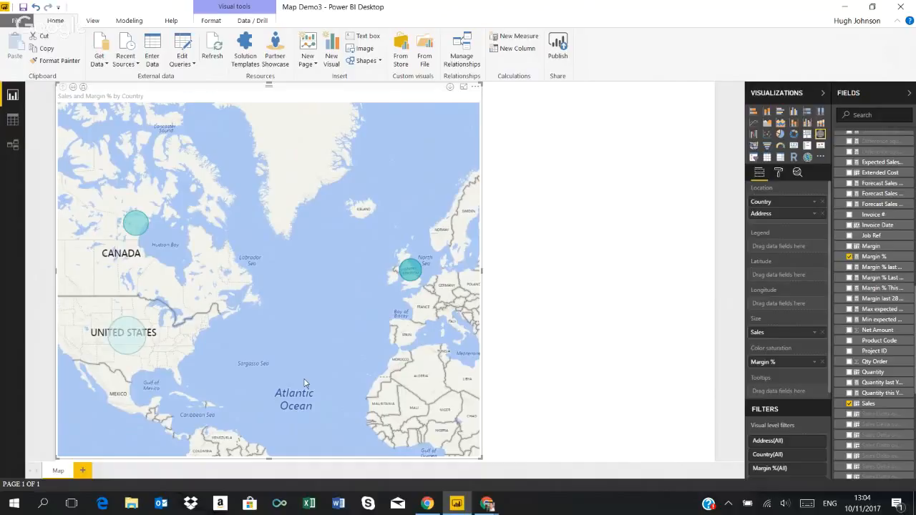
mouse_move(127, 336)
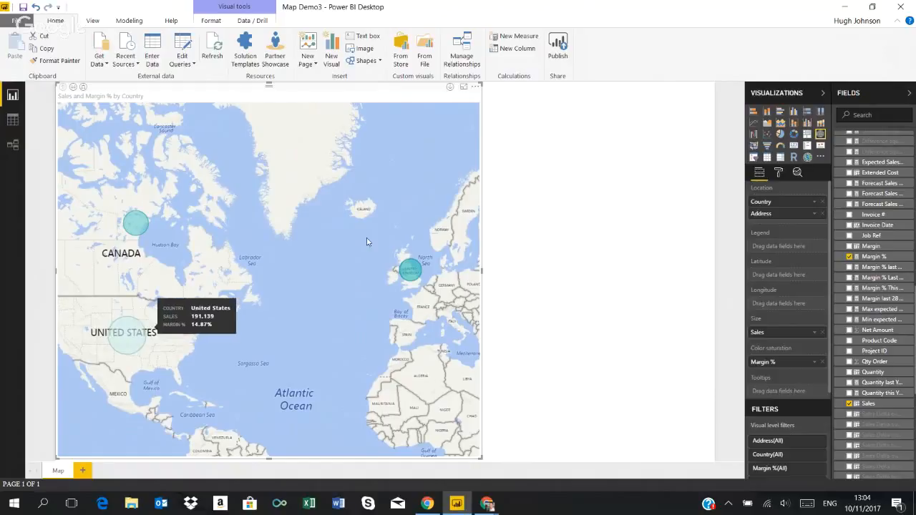
mouse_move(413, 275)
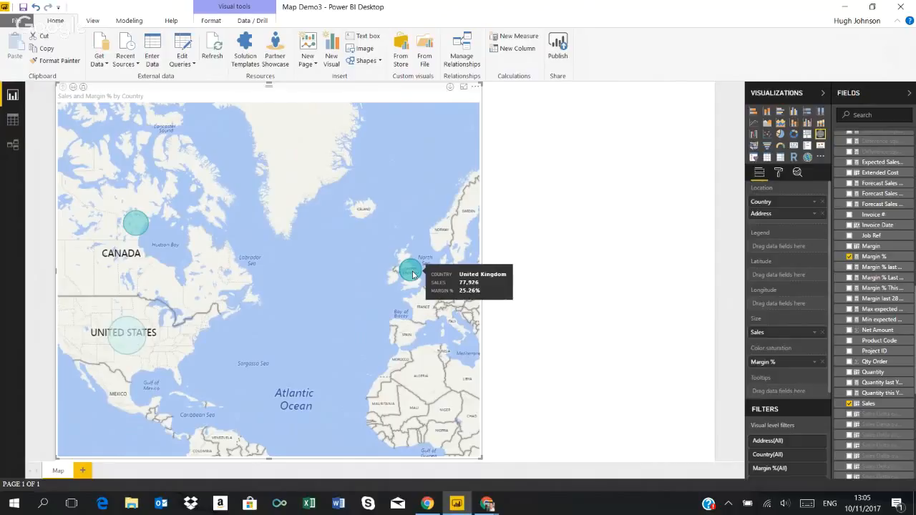
Insert a new table visual and position it in the blank area to the right of the map
left_click(620, 299)
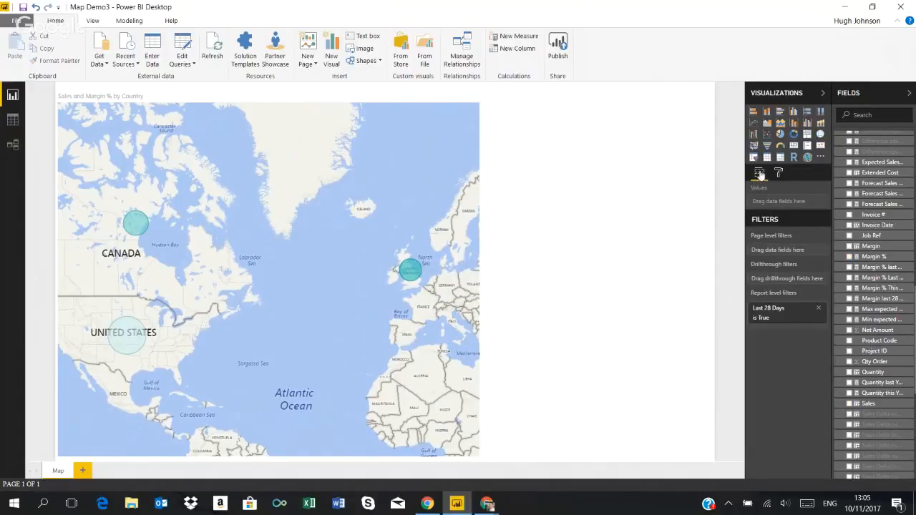
left_click(767, 158)
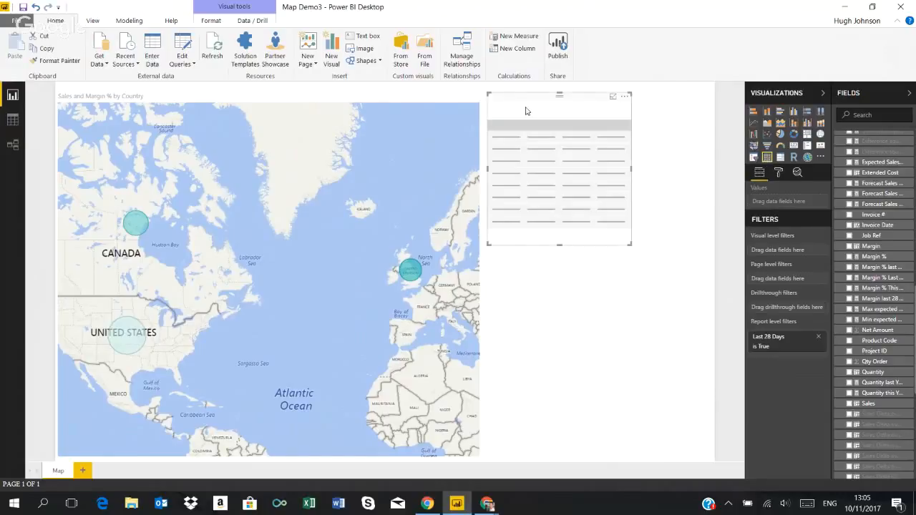
left_click_drag(527, 101, 573, 100)
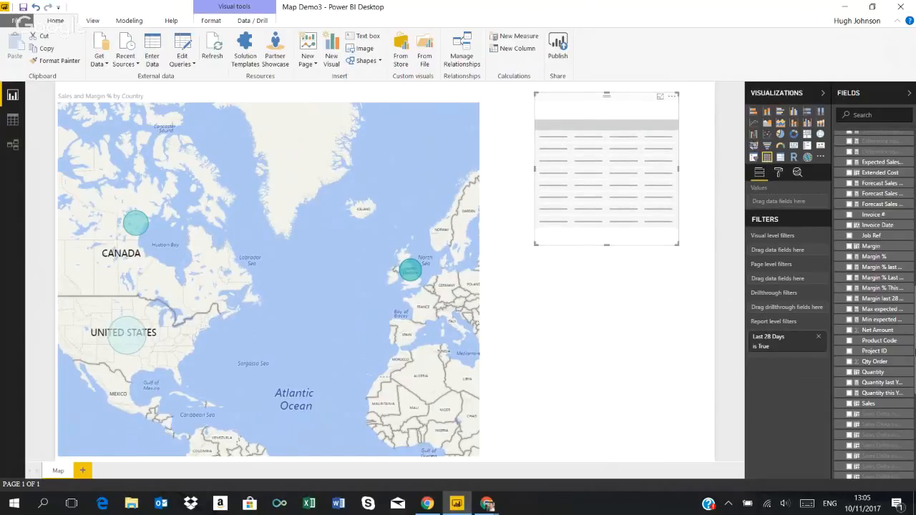
Add Sales from Sales Invoice Details and Customer from the Customers table to the new table visual
left_click(850, 403)
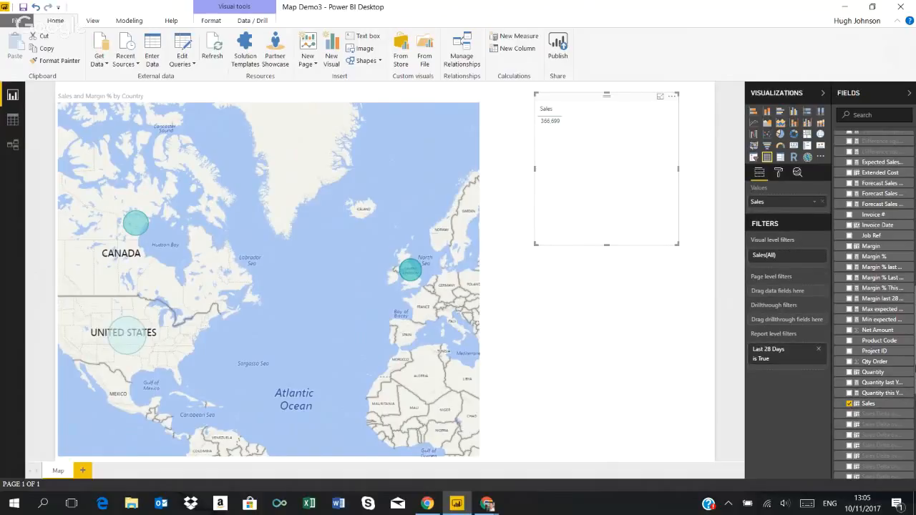
scroll(873, 301, "up", 15)
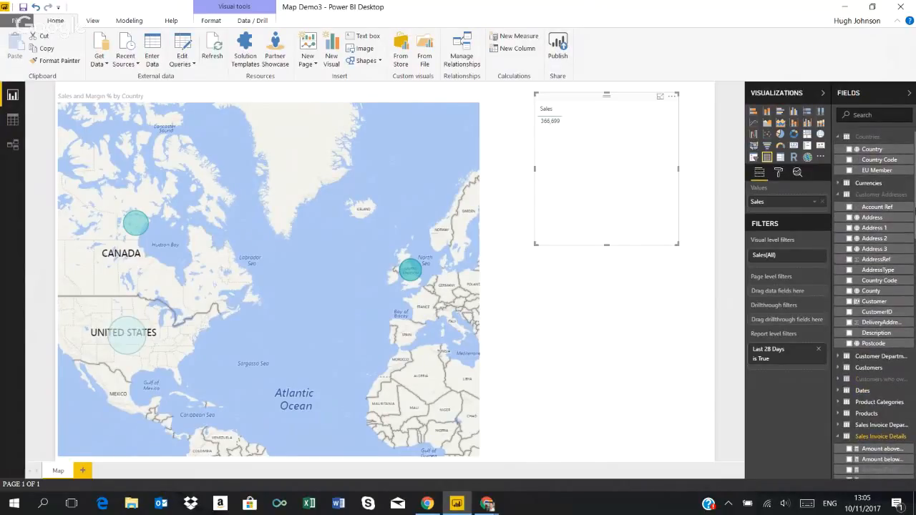
scroll(873, 301, "down", 5)
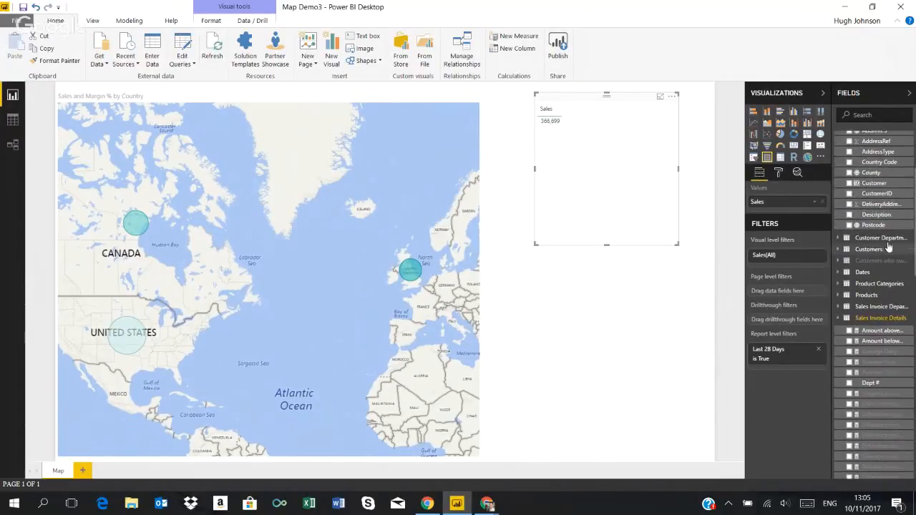
left_click(839, 250)
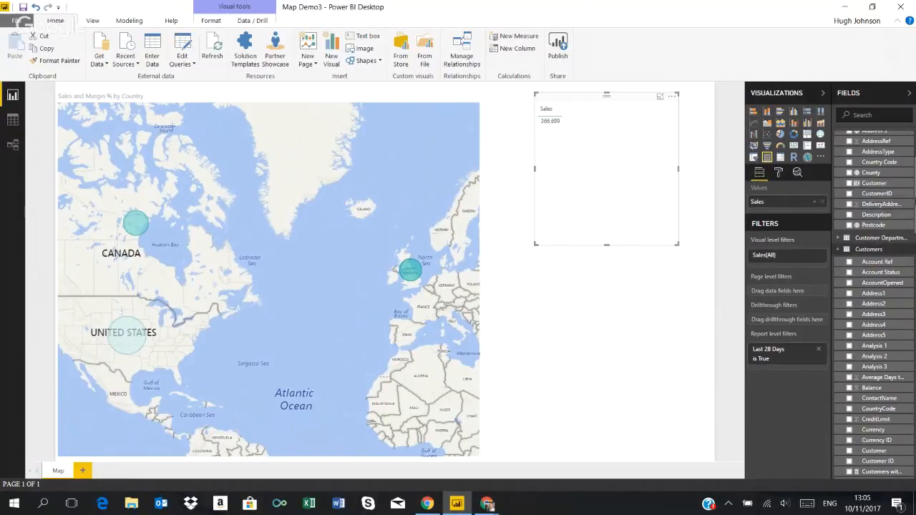
scroll(873, 305, "down", 6)
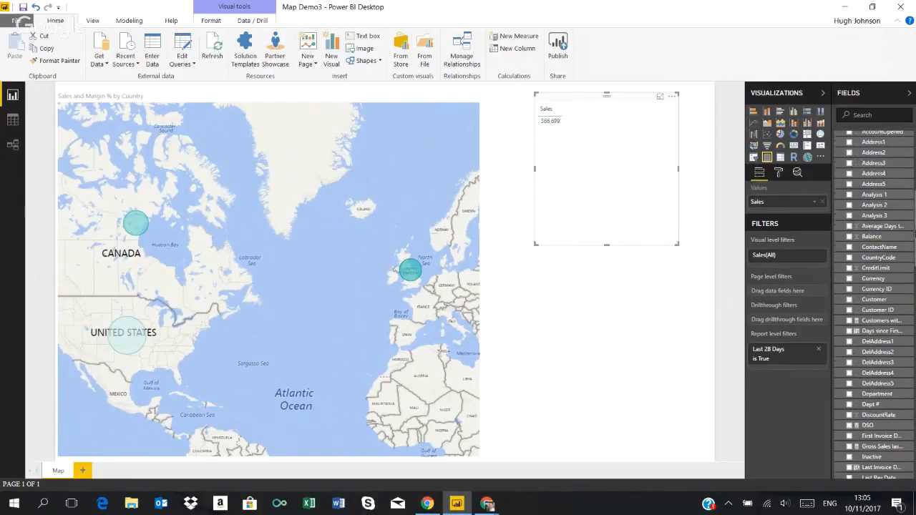
left_click(850, 301)
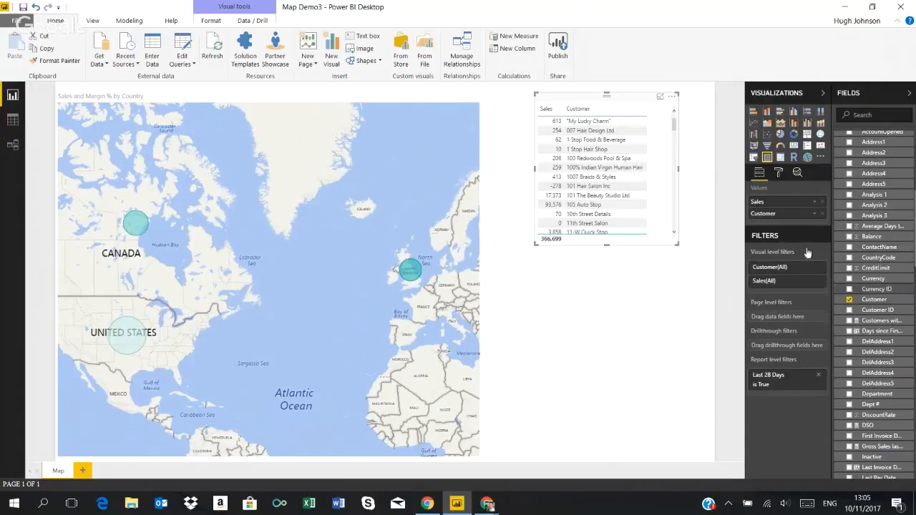
Put the Customer column before Sales and sort the table by Sales in descending order
left_click_drag(764, 214, 764, 201)
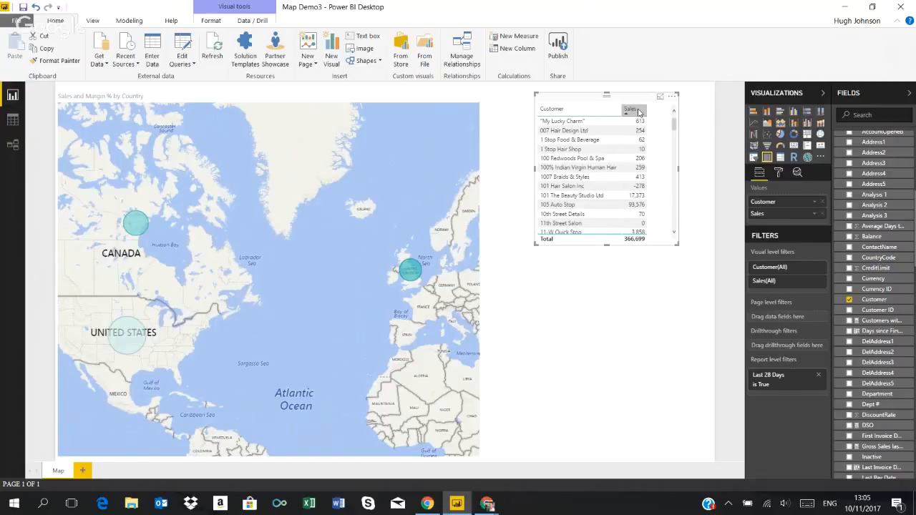
left_click(639, 113)
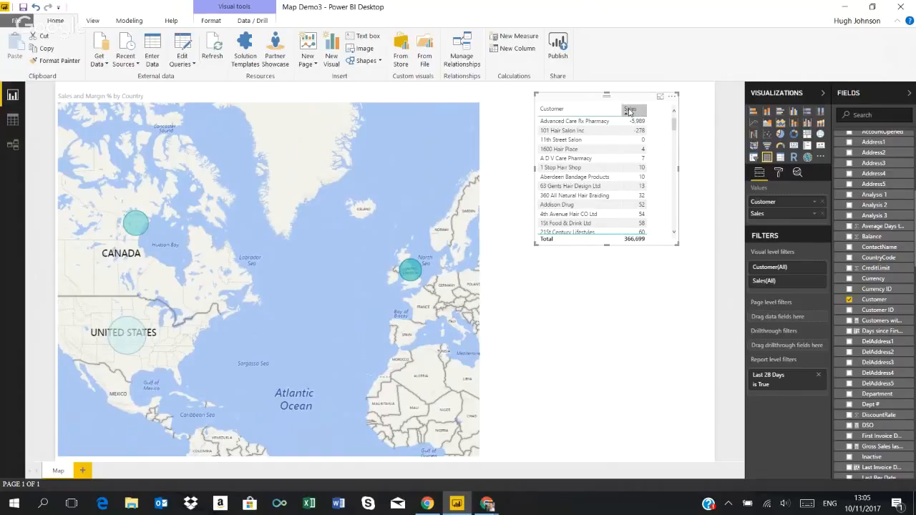
left_click(630, 111)
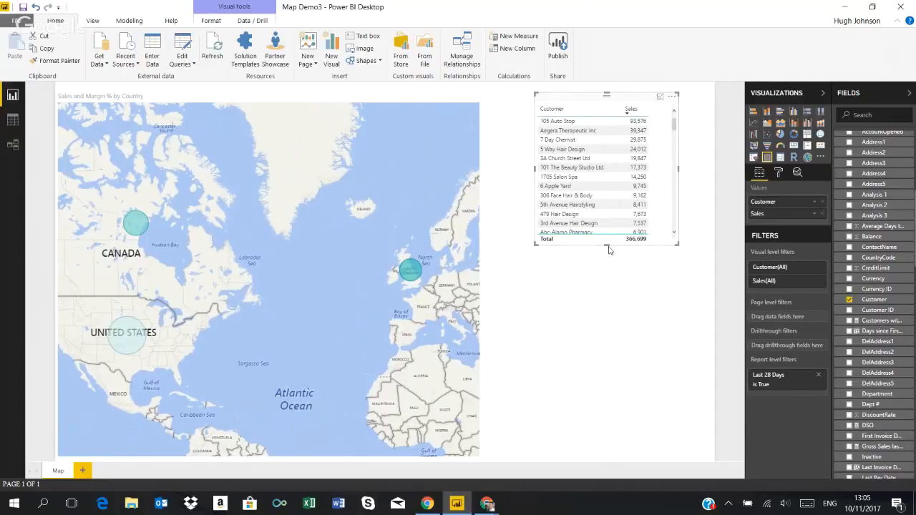
Lengthen the customer sales table to show more rows and move it up to the page's top edge
left_click_drag(607, 245, 618, 300)
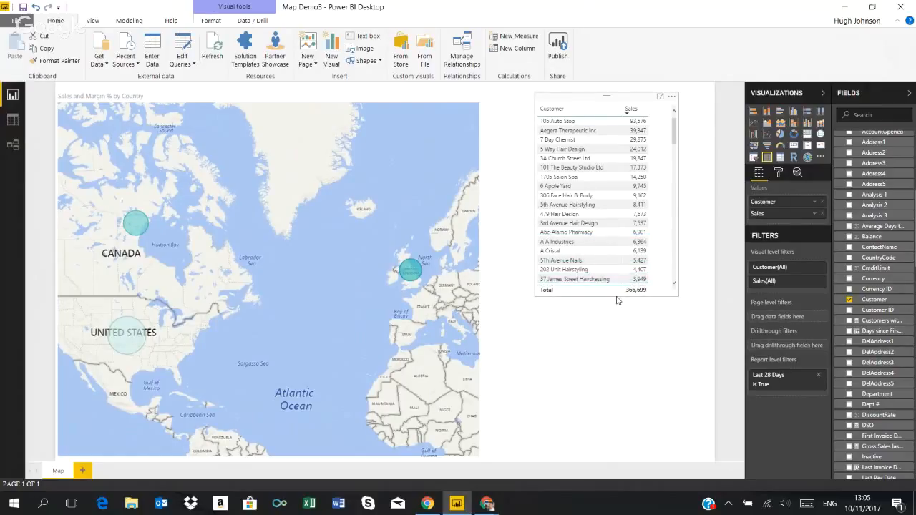
left_click(652, 331)
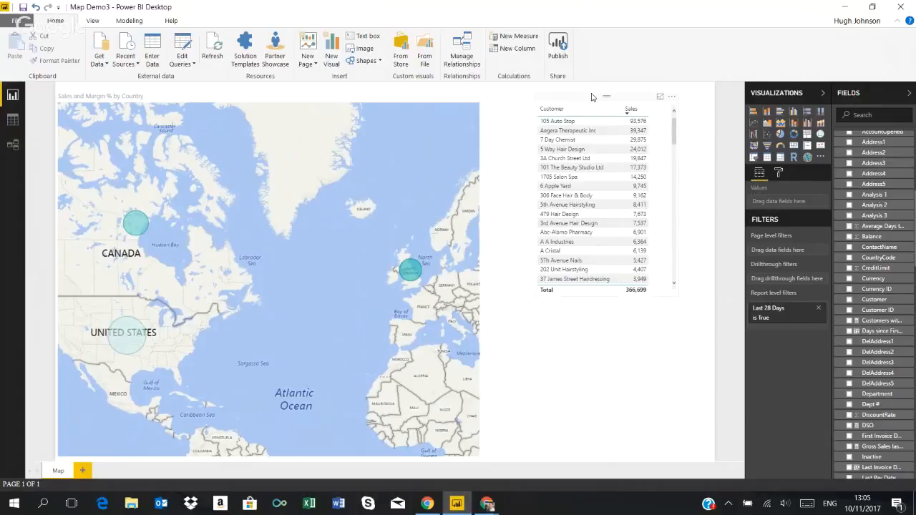
left_click_drag(590, 100, 591, 91)
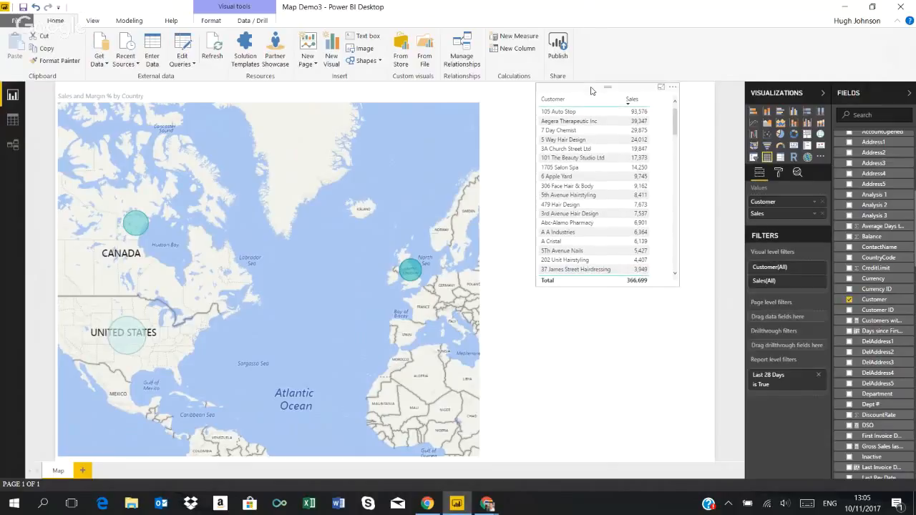
Insert a second table visual and place it directly below the customer sales table
left_click(672, 367)
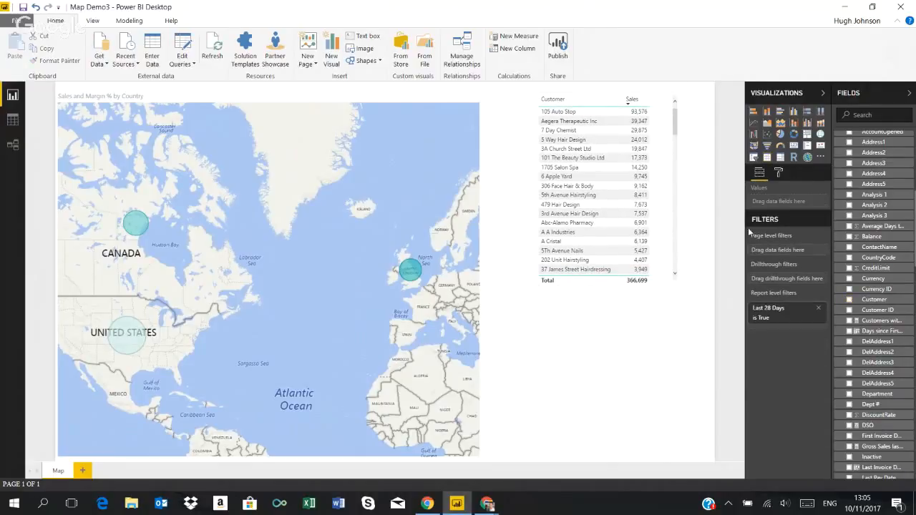
left_click(767, 158)
left_click_drag(503, 299, 541, 306)
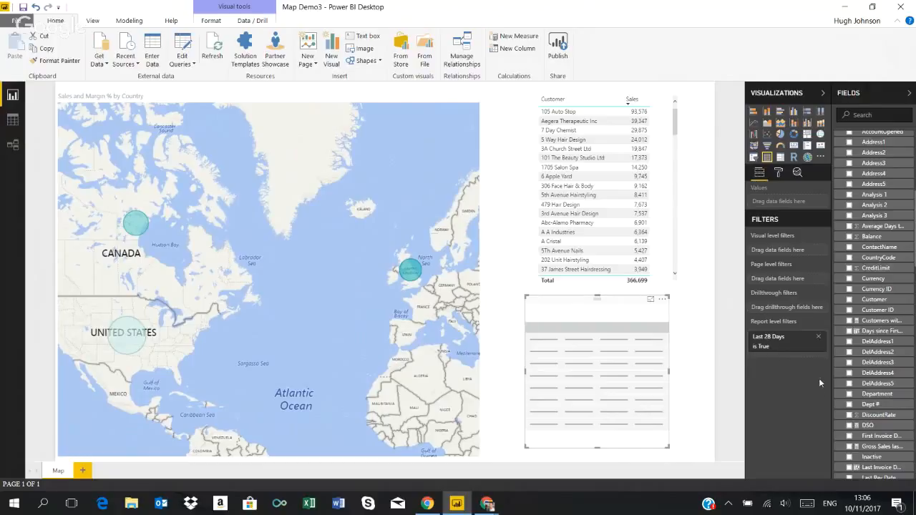
Add the Product field from the Products table to the new, empty table visual
scroll(873, 358, "up", 3)
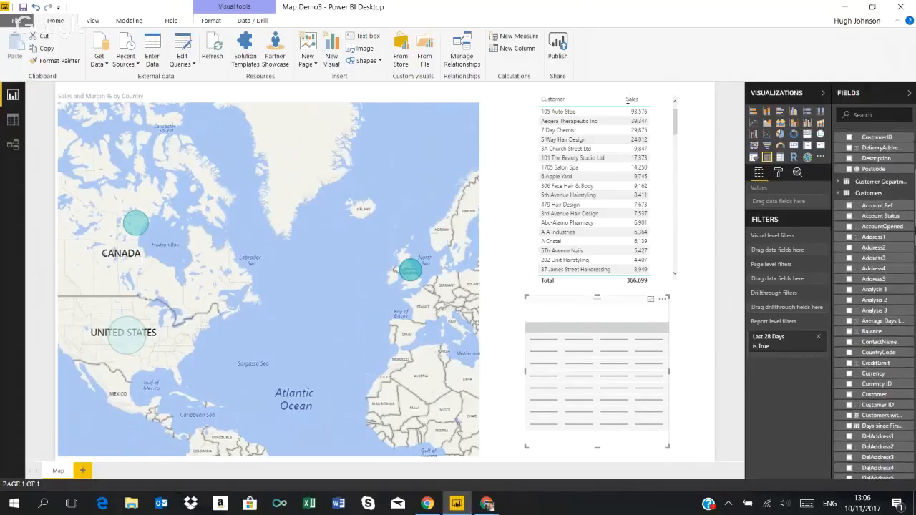
scroll(874, 305, "down", 5)
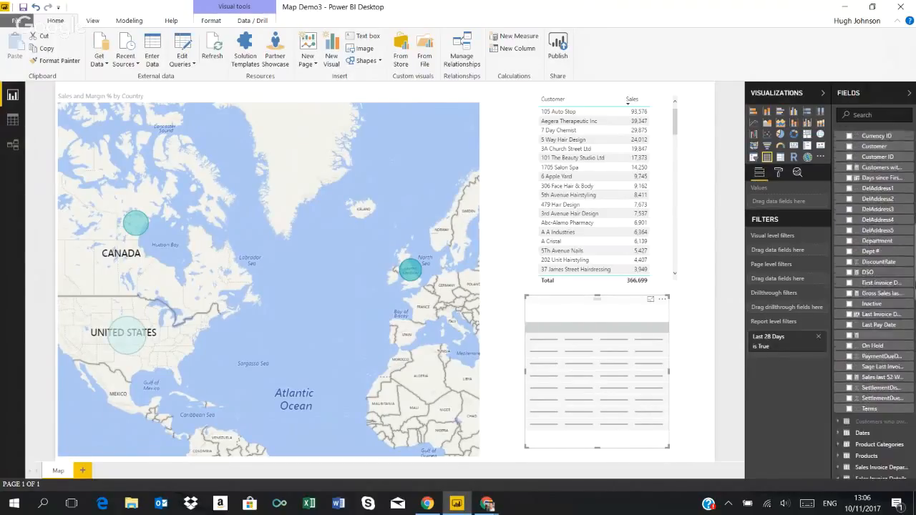
scroll(873, 304, "down", 4)
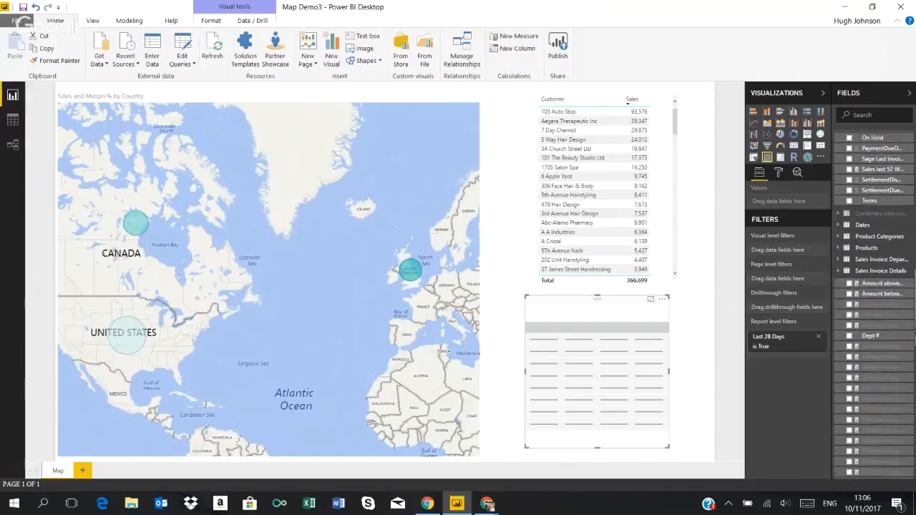
scroll(874, 287, "up", 2)
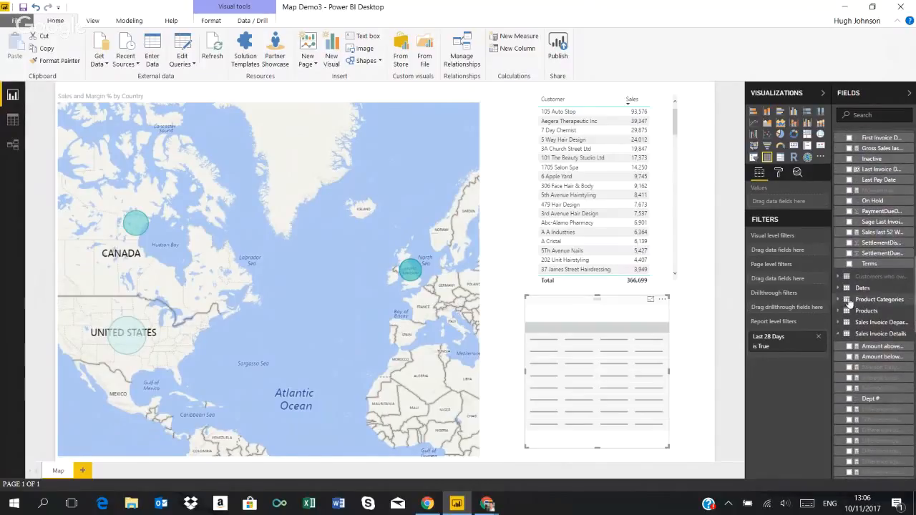
left_click(841, 313)
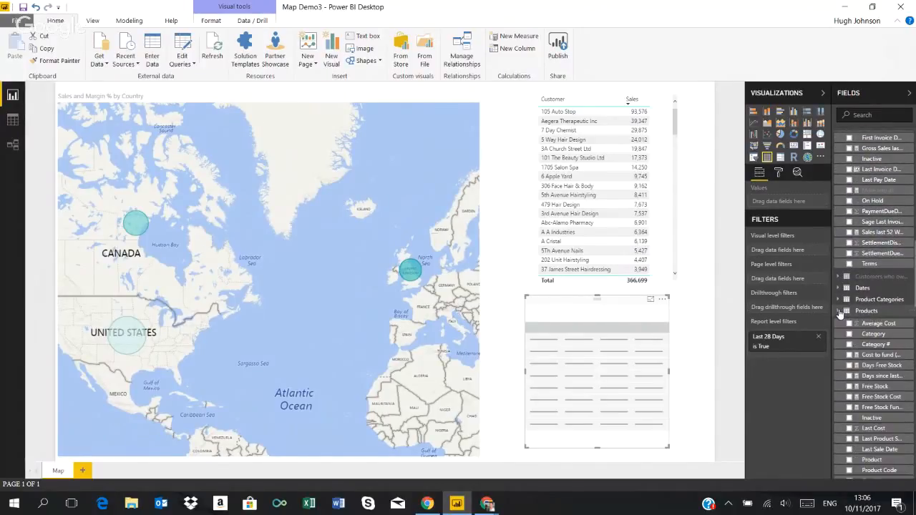
scroll(873, 308, "down", 3)
scroll(874, 286, "down", 3)
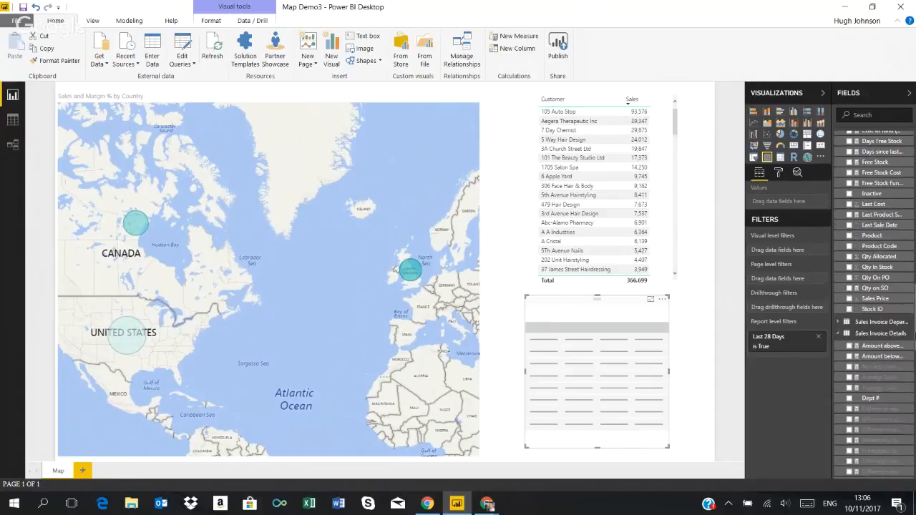
left_click(849, 238)
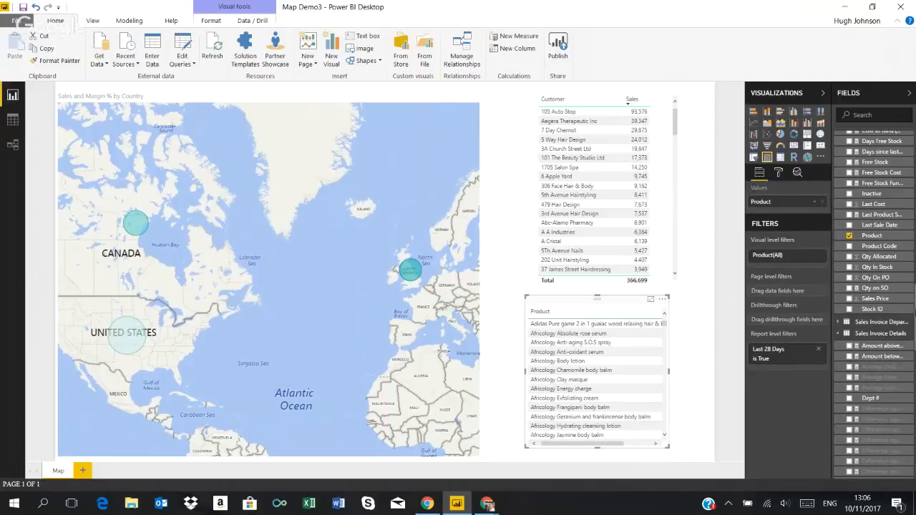
Try to add Sales from Sales Invoice Details to the product table
scroll(873, 301, "down", 10)
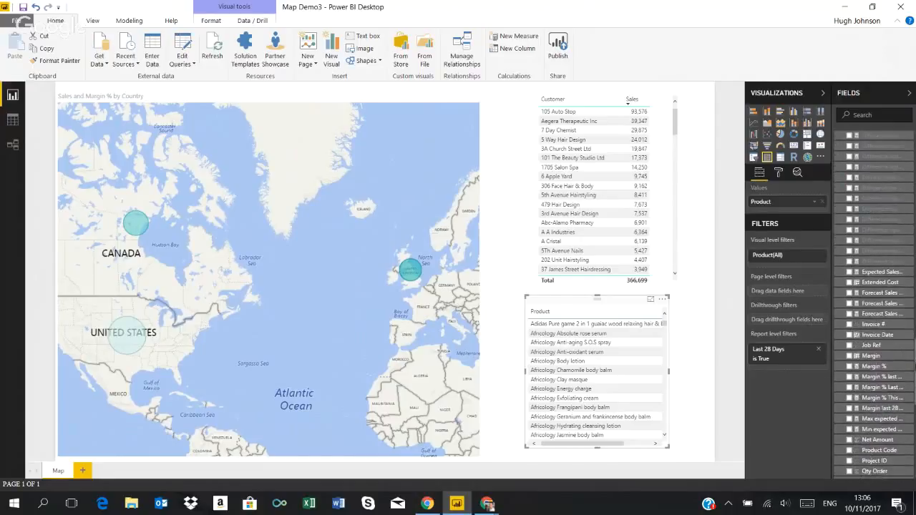
scroll(874, 305, "down", 3)
scroll(873, 306, "down", 3)
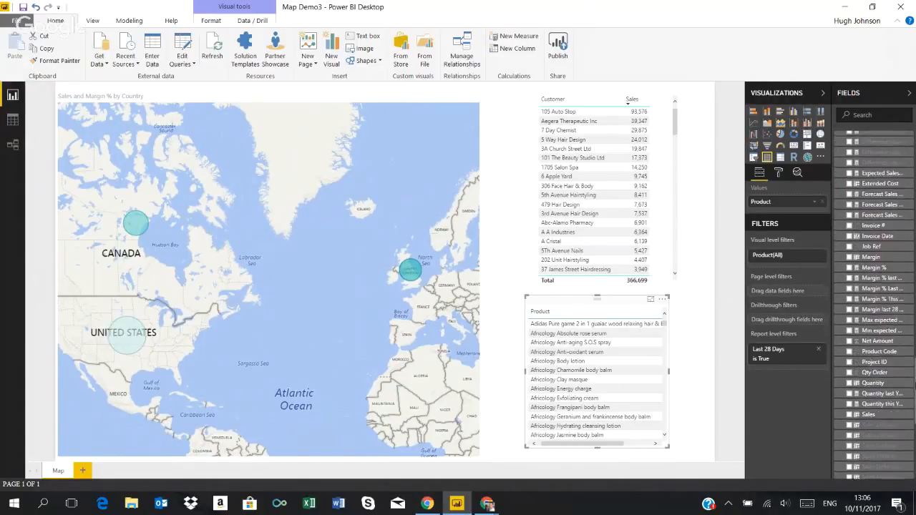
left_click(849, 413)
left_click(850, 413)
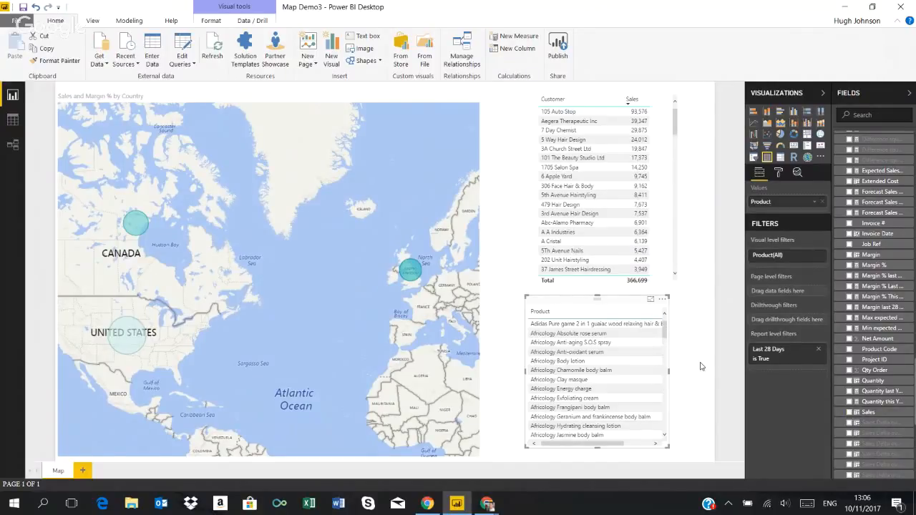
Shift the product table toward the map, widen it to the page's right edge, and narrow its Product column to free space beside it
left_click_drag(670, 372, 709, 376)
left_click(514, 353)
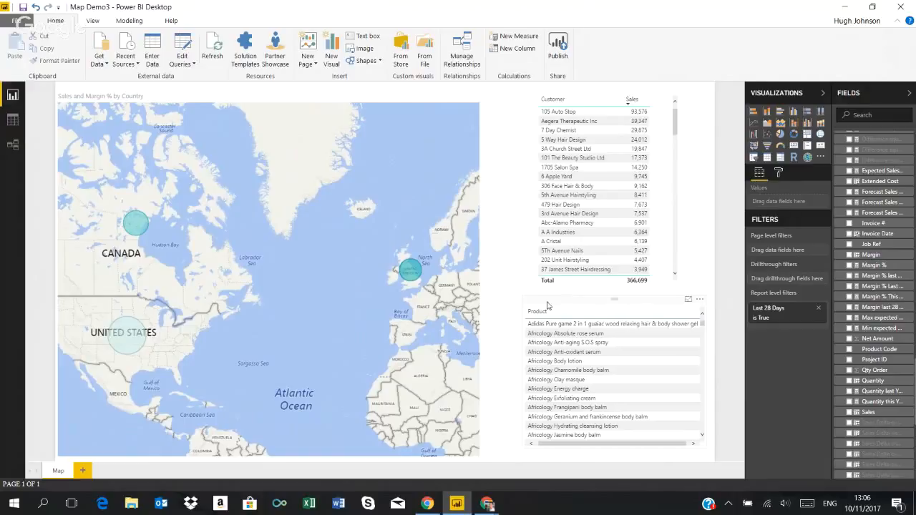
key("ctrl+z")
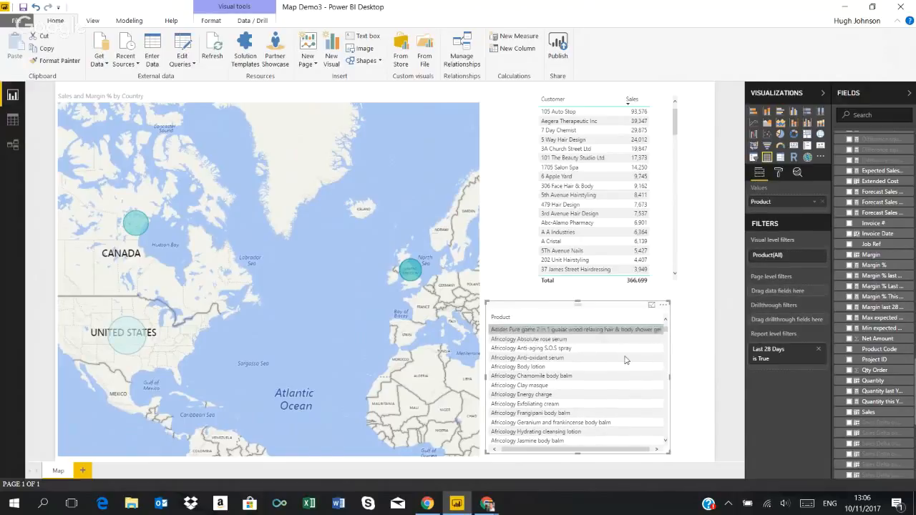
left_click(525, 449)
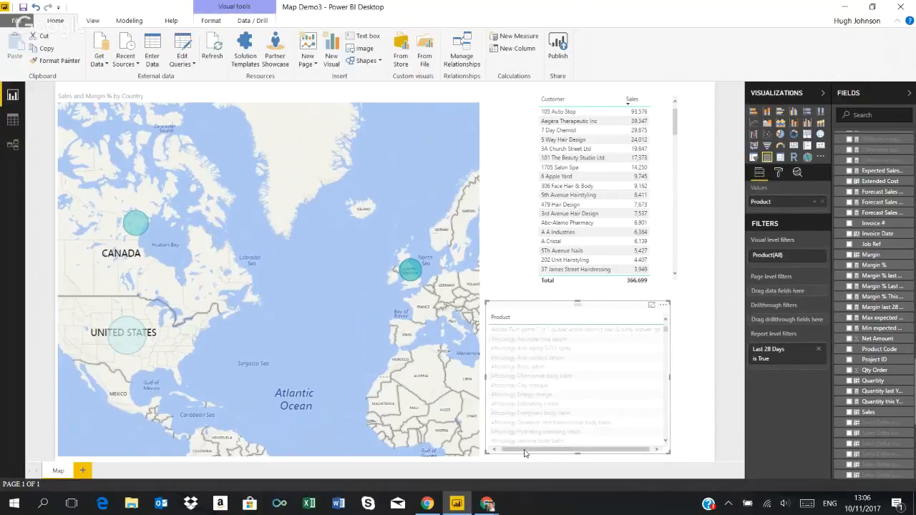
left_click(538, 335)
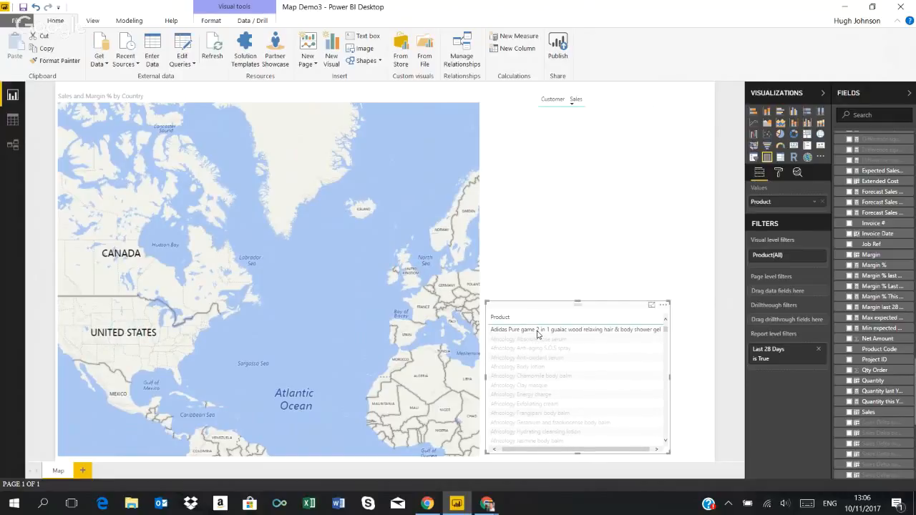
left_click(538, 332)
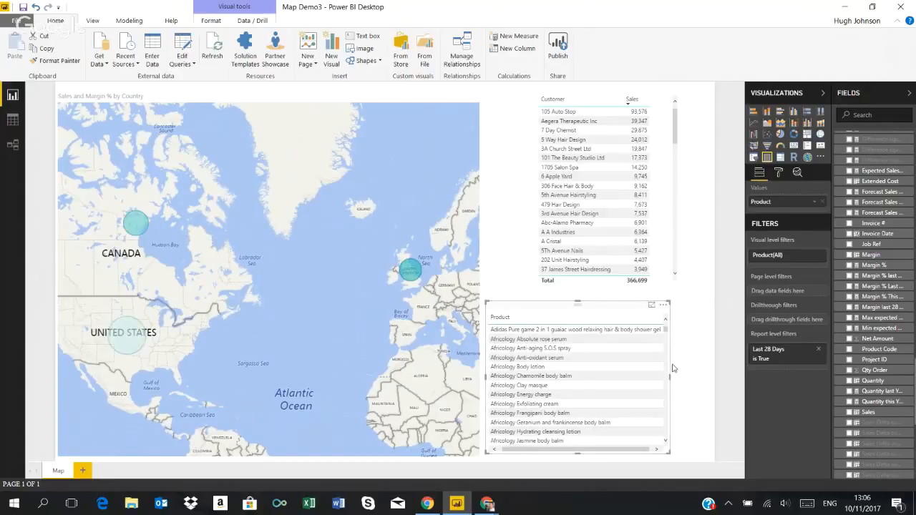
left_click_drag(671, 376, 712, 376)
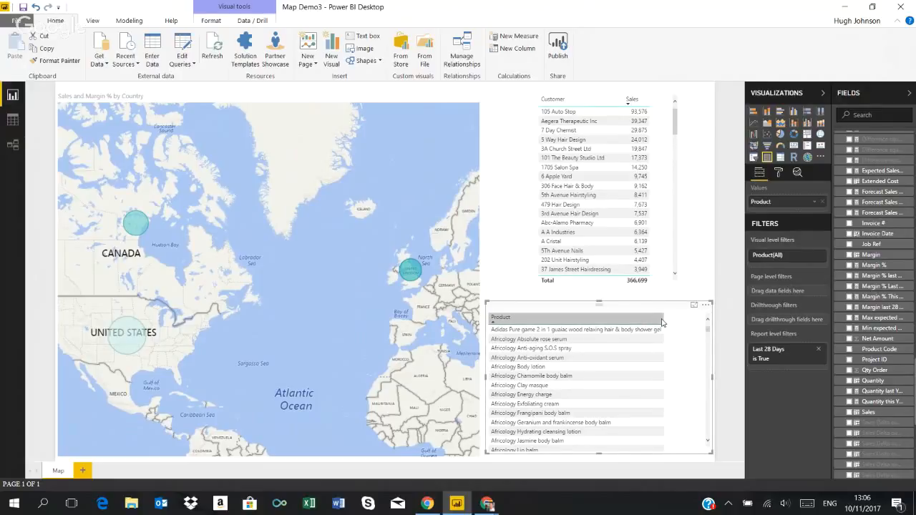
left_click_drag(665, 318, 606, 320)
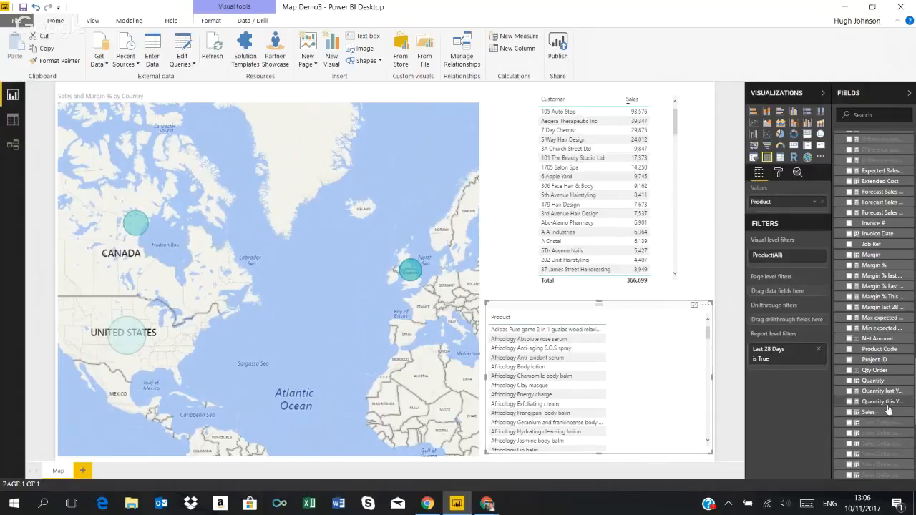
Add Sales as a value after Product in the product table and sort the table by Sales in descending order
left_click_drag(867, 414, 777, 267)
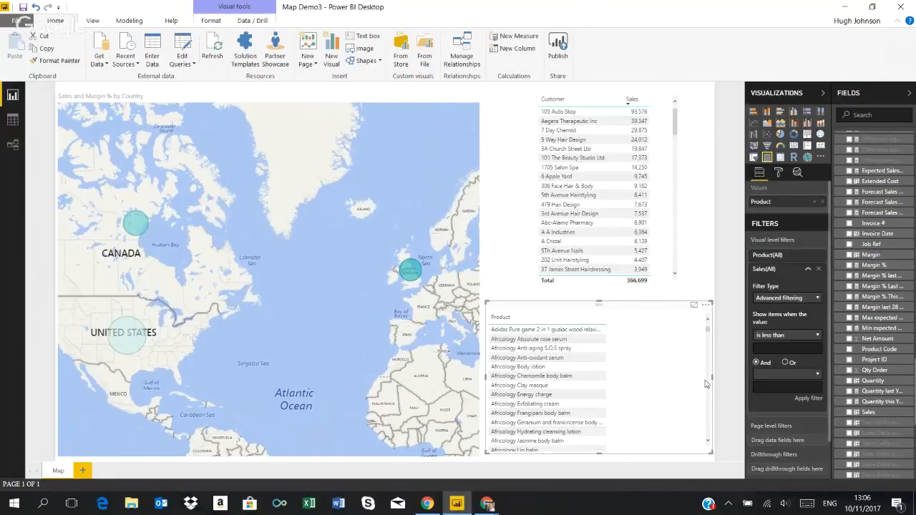
left_click(819, 269)
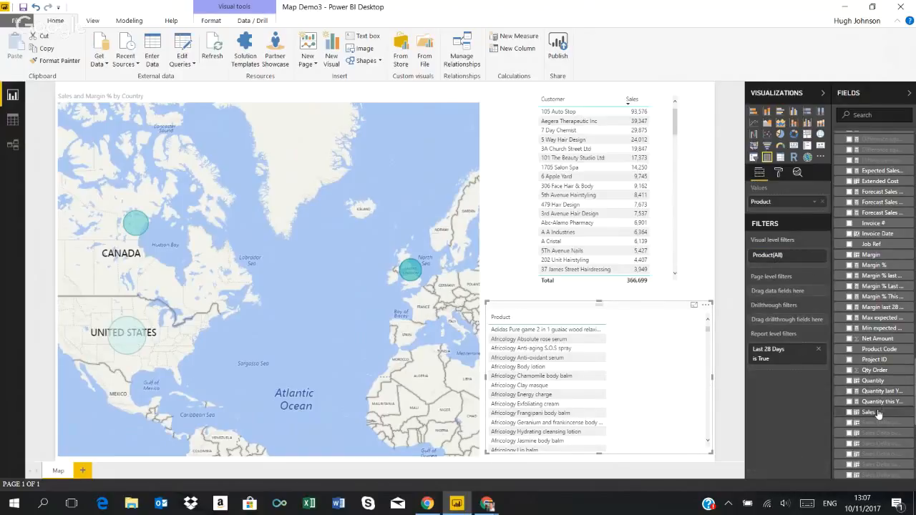
left_click_drag(870, 413, 786, 212)
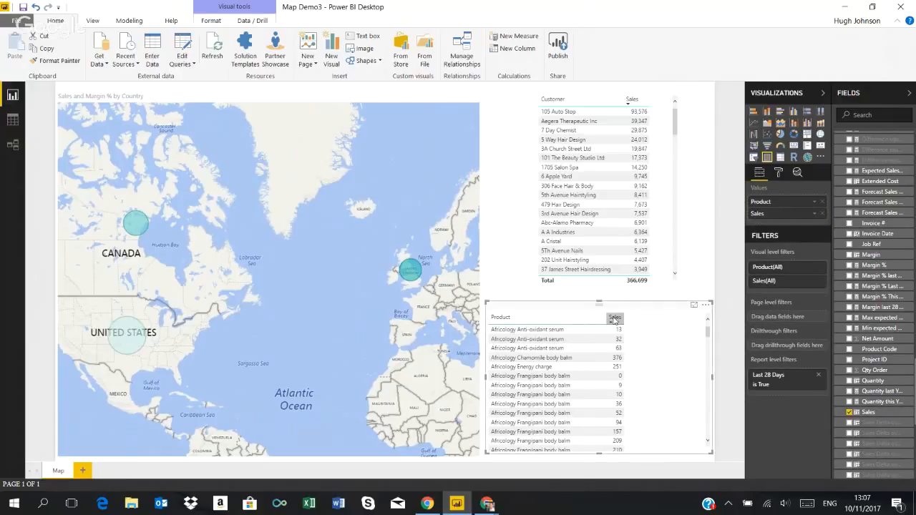
left_click(615, 319)
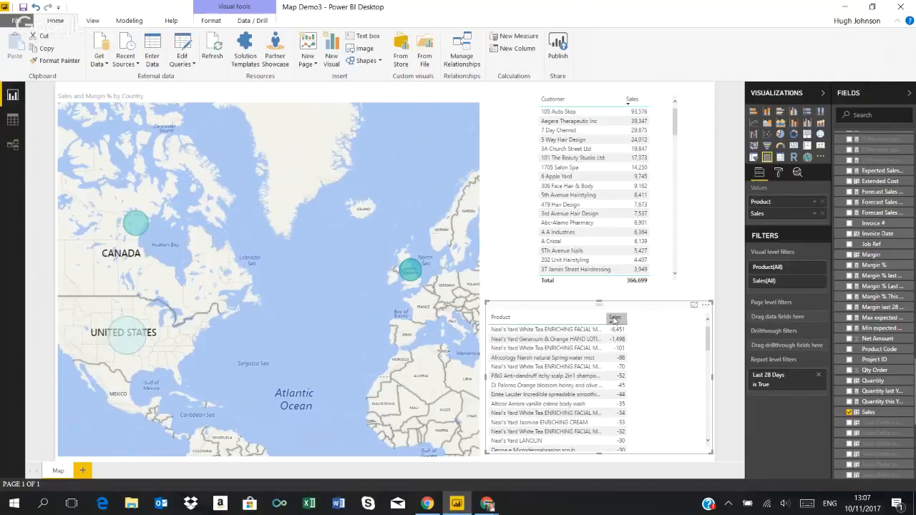
left_click(615, 319)
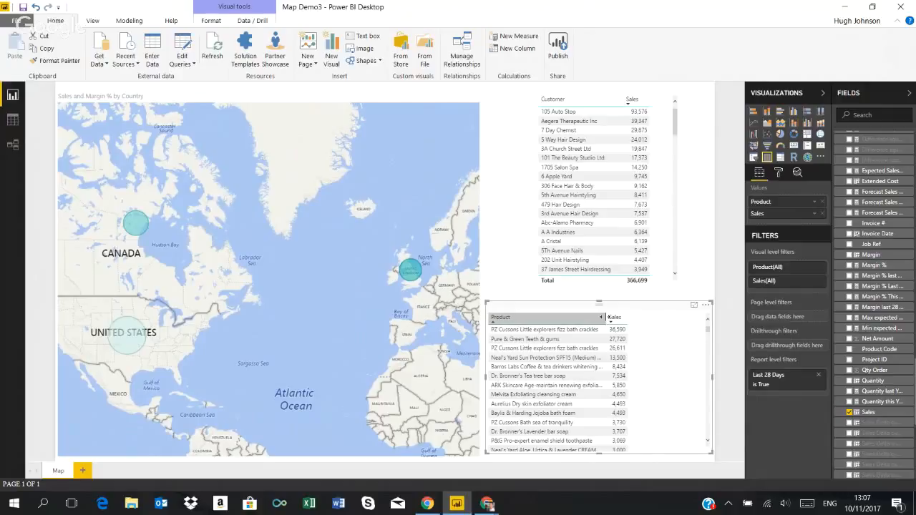
Widen the Product column to show longer product names and trim the empty width off the table's map-facing side
left_click_drag(607, 317, 645, 317)
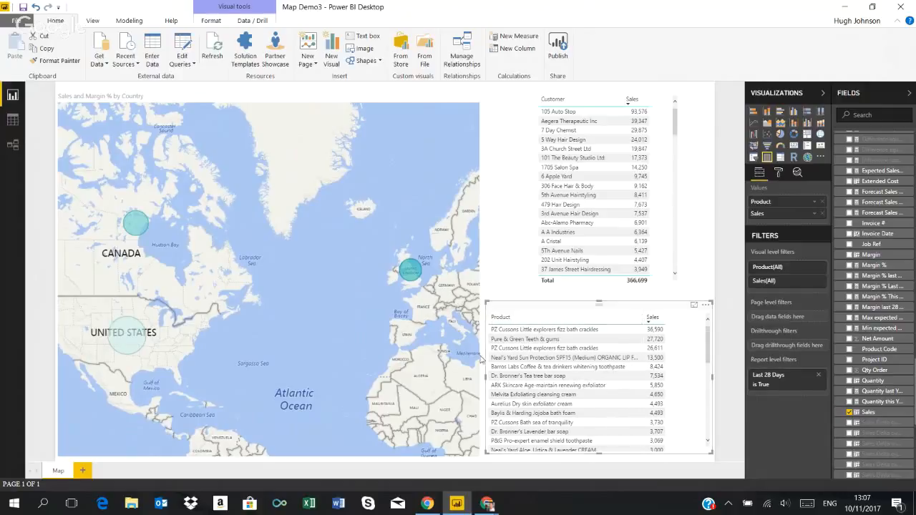
left_click_drag(486, 380, 520, 378)
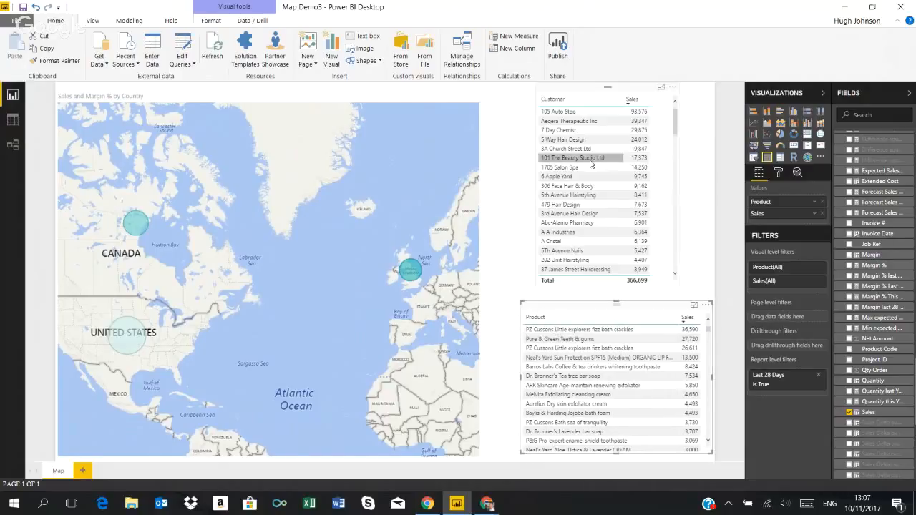
Align the customer sales table's left edge with the product table and widen the map to fill the gap beside the tables
left_click_drag(580, 91, 567, 92)
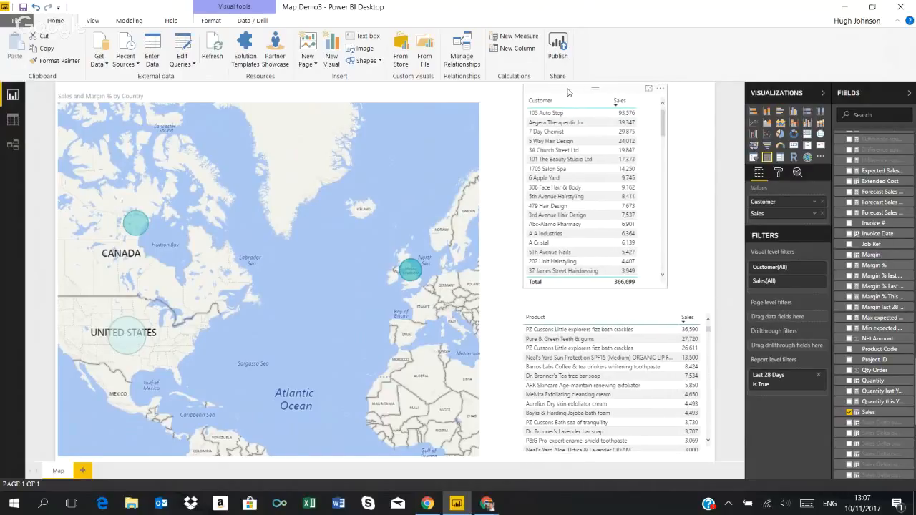
left_click(432, 90)
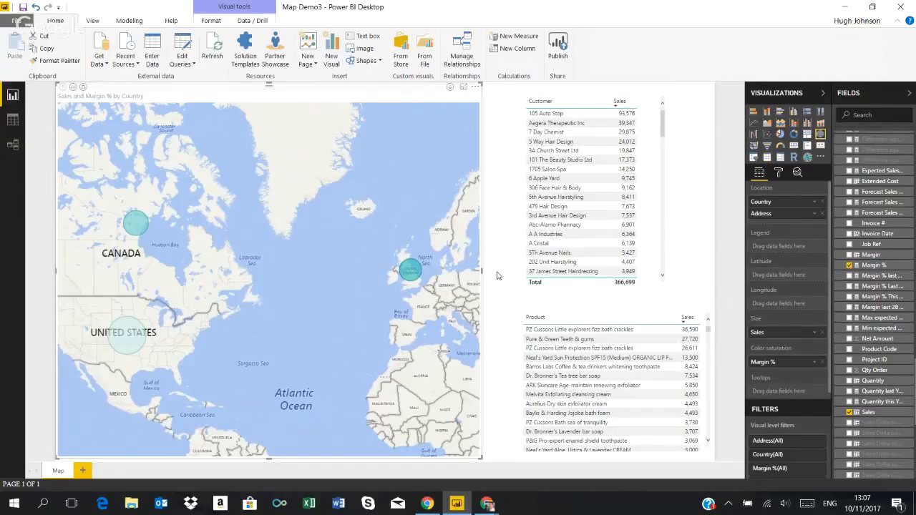
left_click_drag(497, 276, 514, 274)
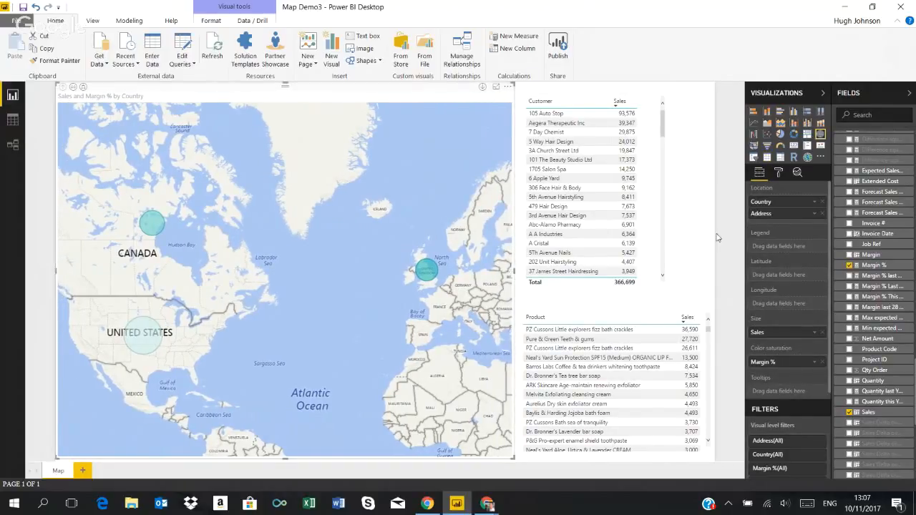
left_click(702, 217)
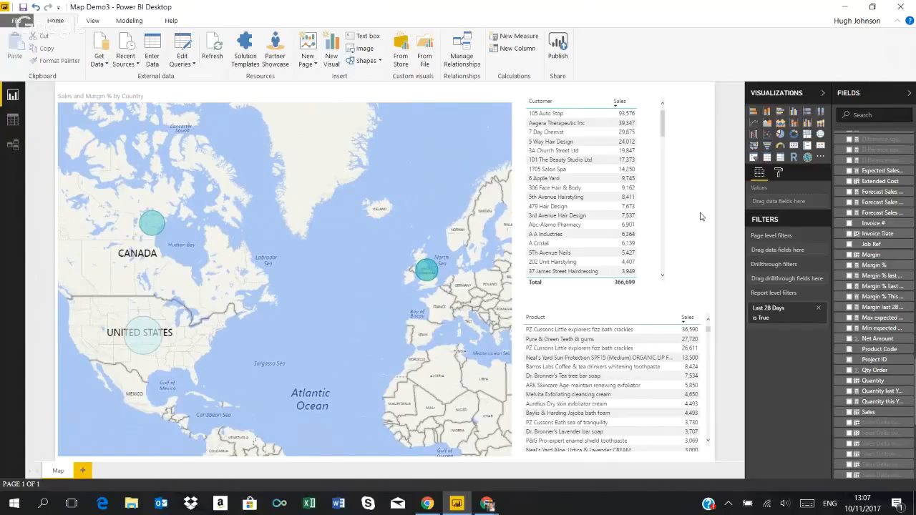
Cross-filter the page by customer 105 Auto Stop, and by product PZ Cussons Little explorers fizz bath crackles, clearing each selection
left_click(552, 116)
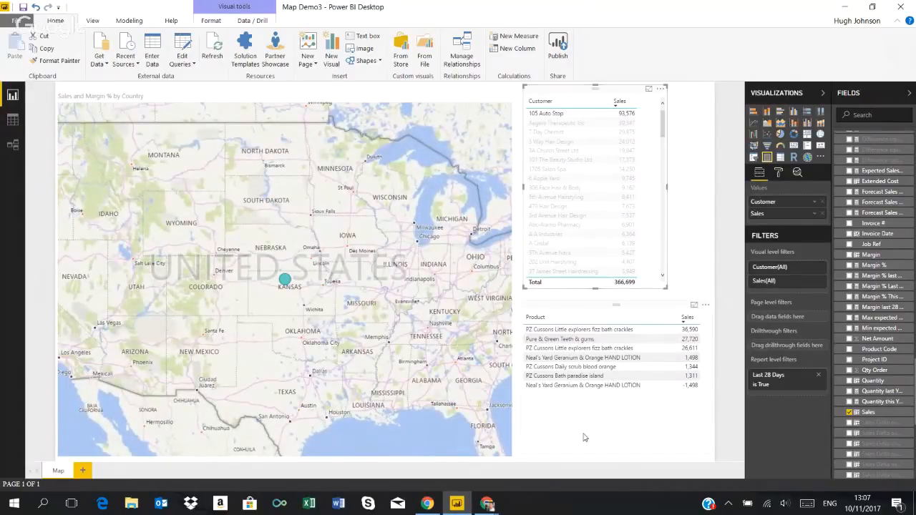
left_click(566, 115)
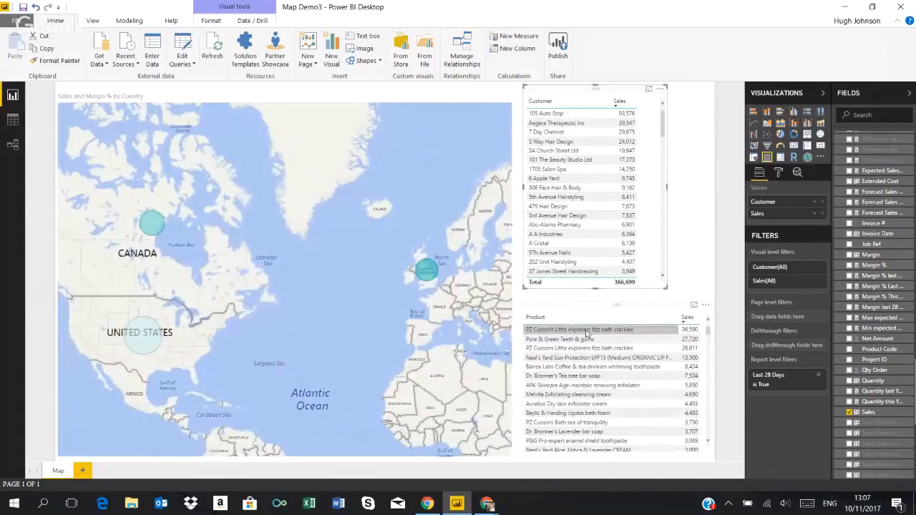
left_click(586, 330)
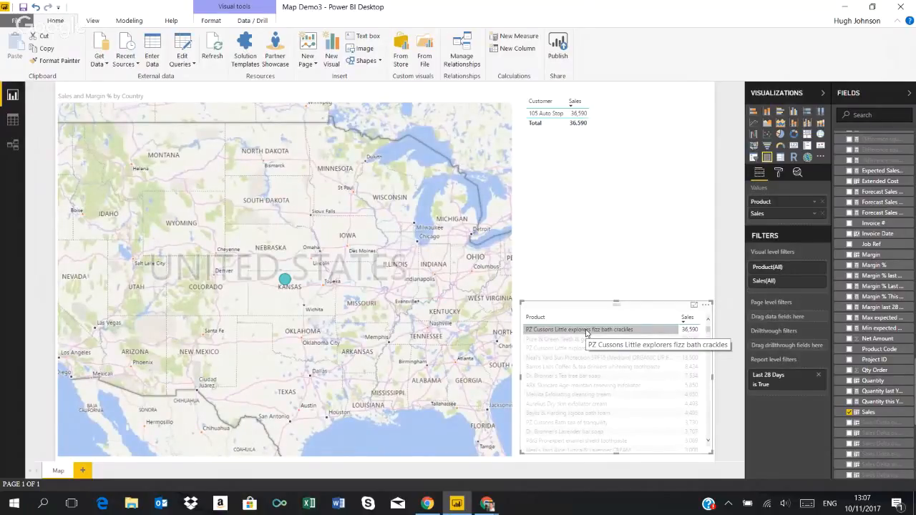
left_click(585, 330)
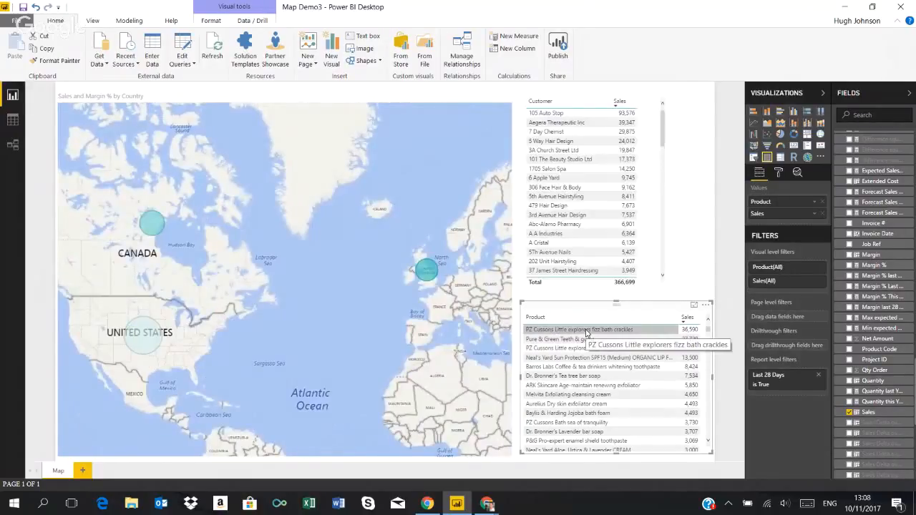
left_click(705, 210)
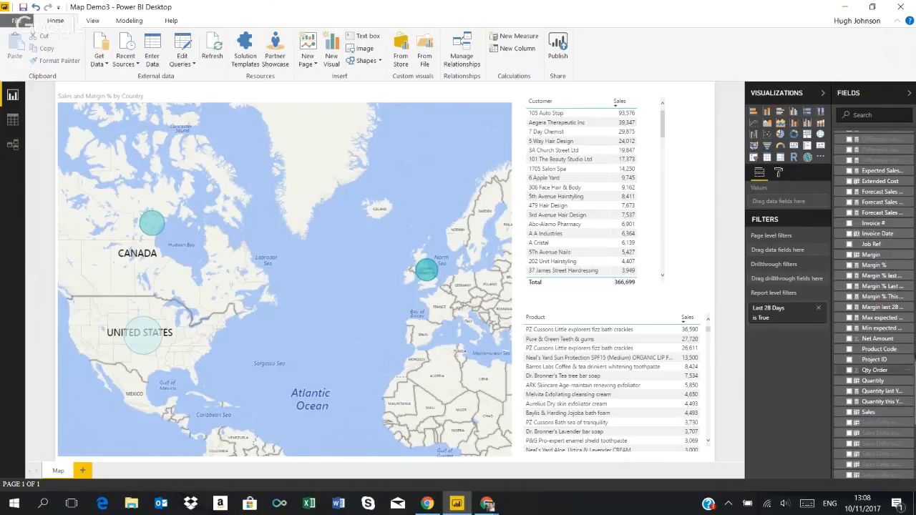
Add Country Code from Countries as a report-level filter with advanced filtering for values containing GBR, and apply it
scroll(873, 301, "up", 15)
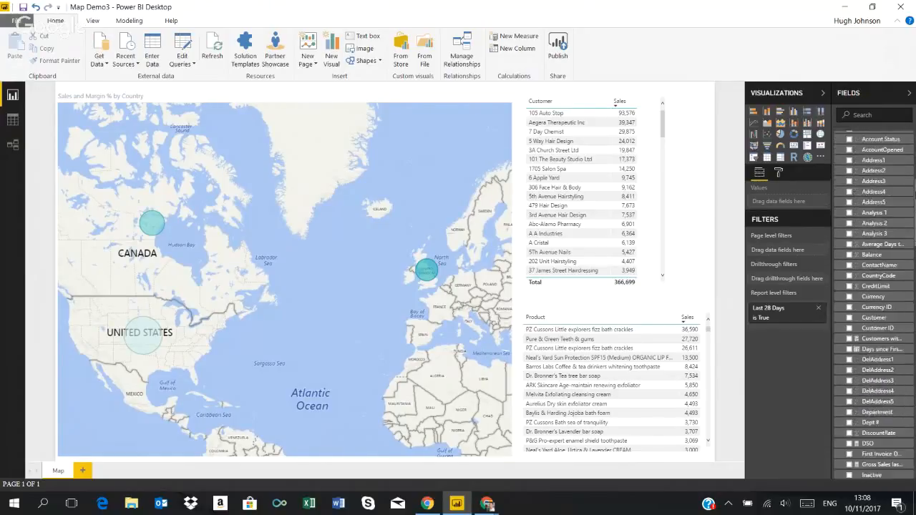
scroll(885, 164, "up", 1)
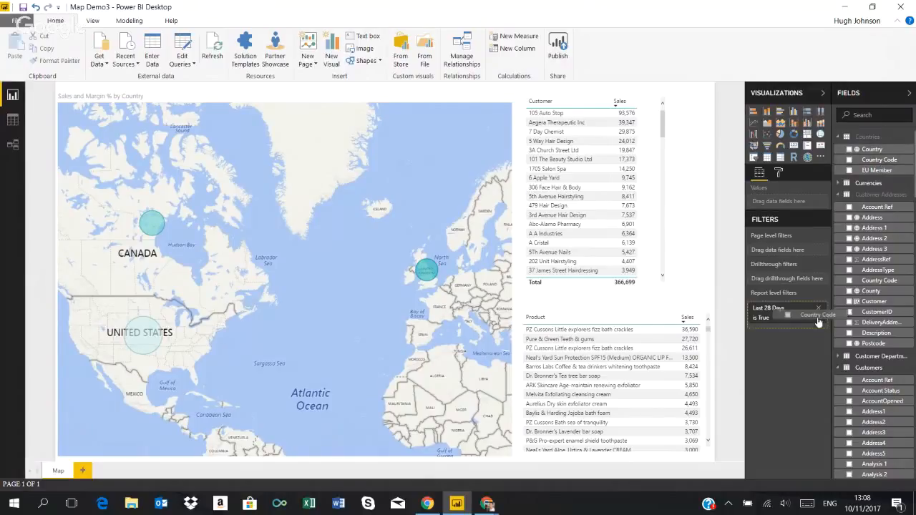
left_click_drag(885, 162, 800, 326)
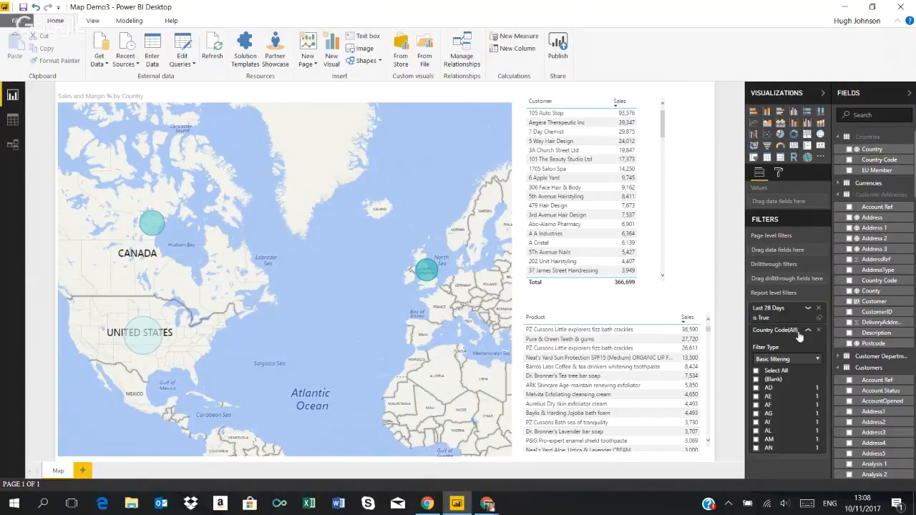
left_click(819, 358)
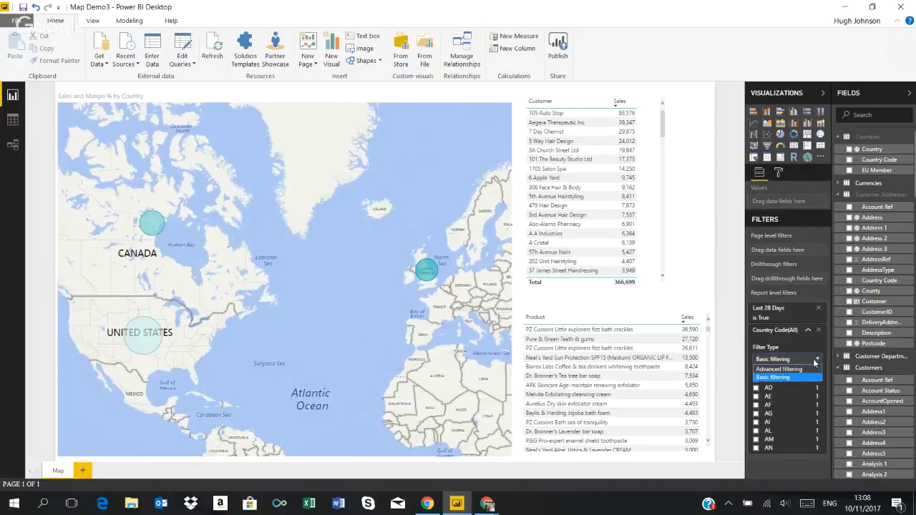
left_click(806, 368)
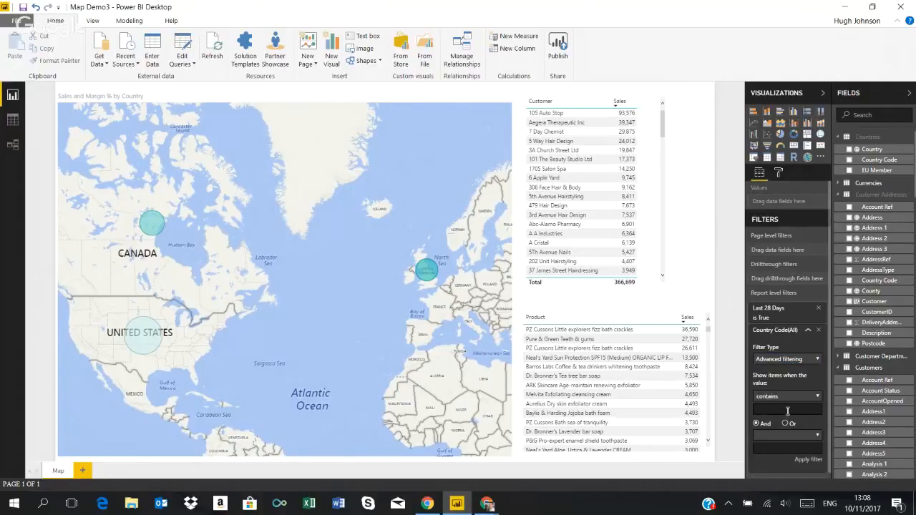
type("GBR")
left_click(808, 461)
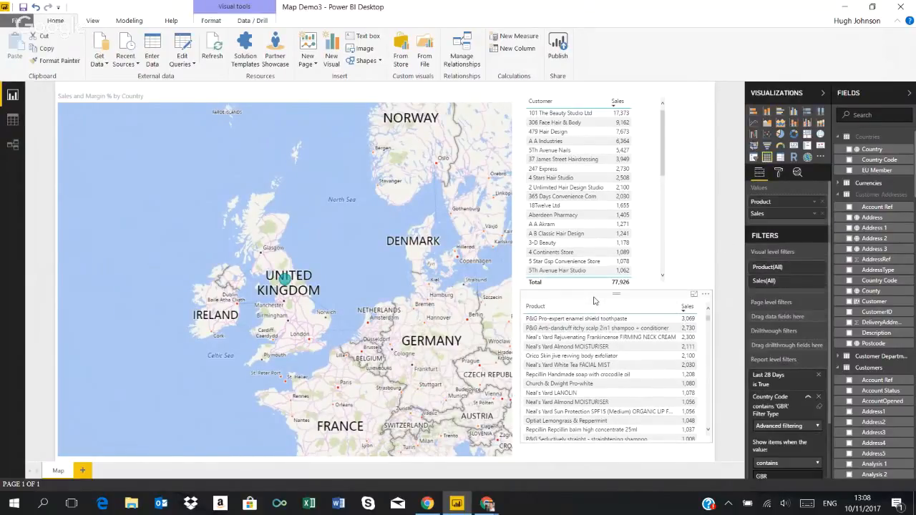
Shift the product table slightly down and remove Country from the map's location so that it plots by Address only
left_click_drag(594, 312, 600, 309)
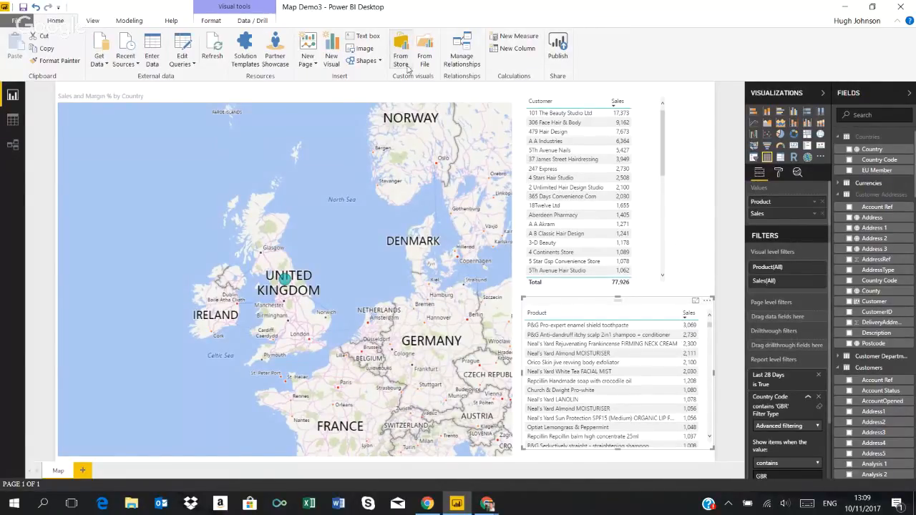
left_click(331, 92)
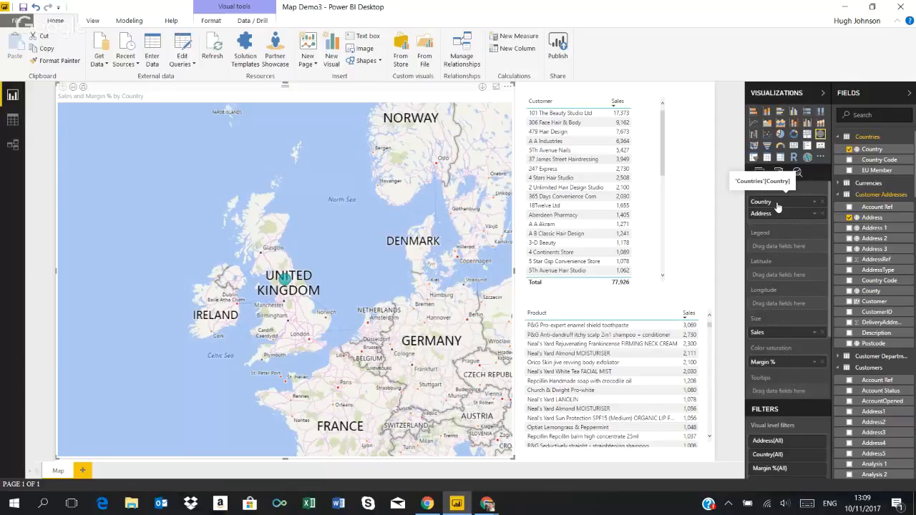
left_click(821, 202)
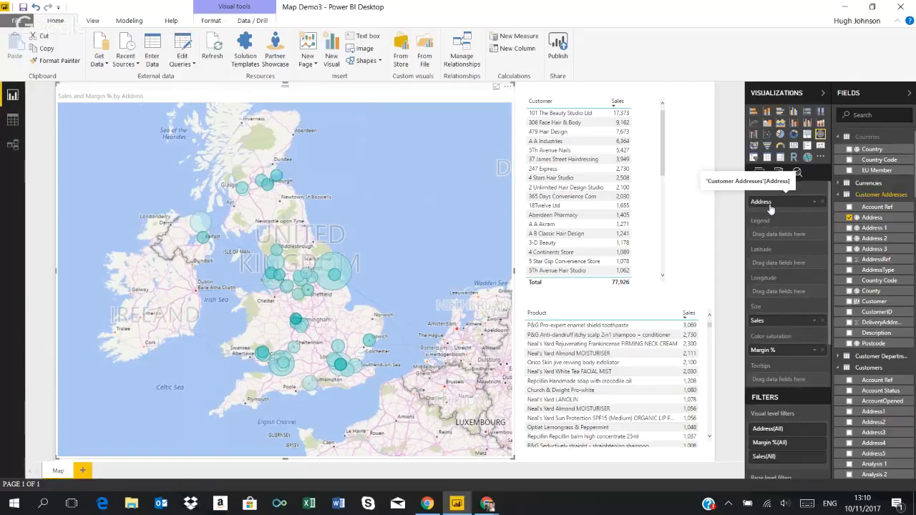
Create a new report page with a table of Address 1 and Address 2 from Customer Addresses
left_click(83, 470)
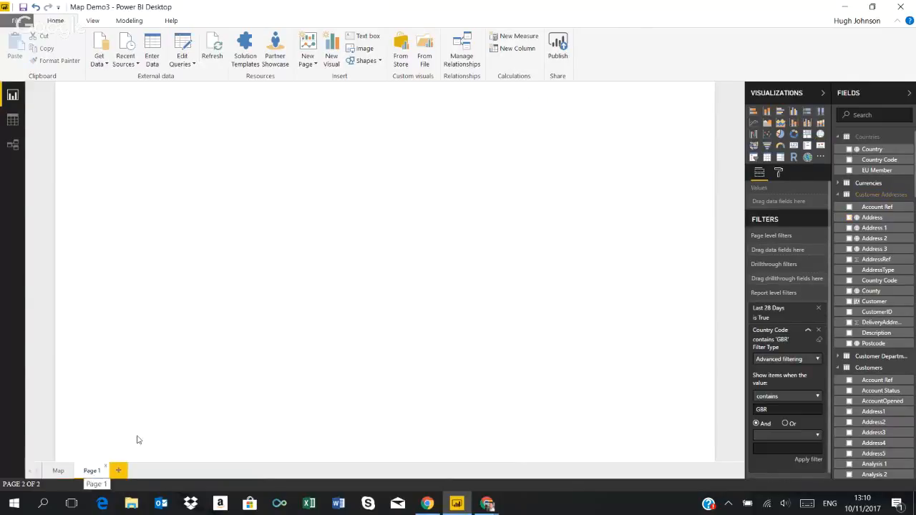
left_click(768, 159)
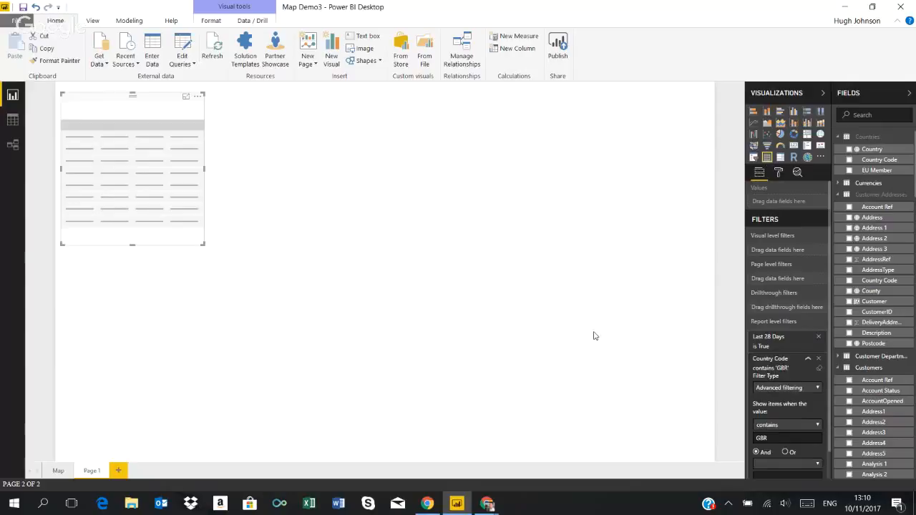
left_click(850, 229)
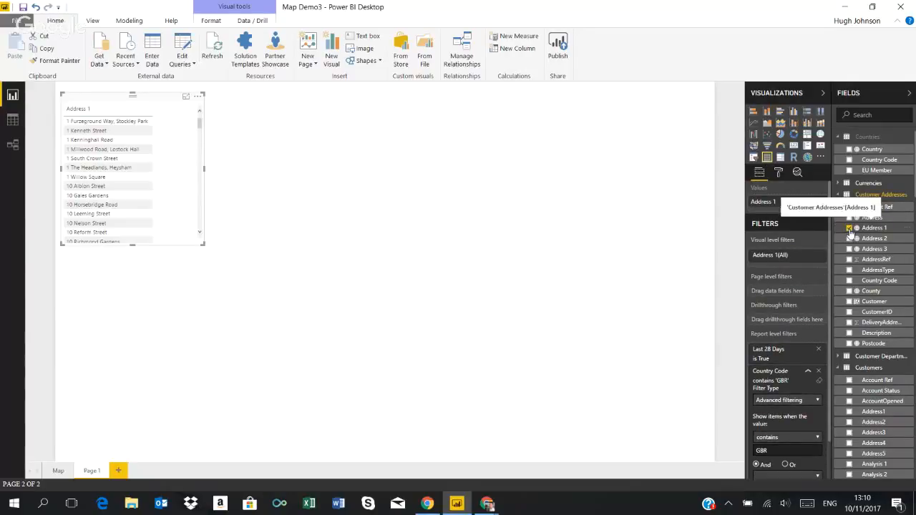
left_click(850, 239)
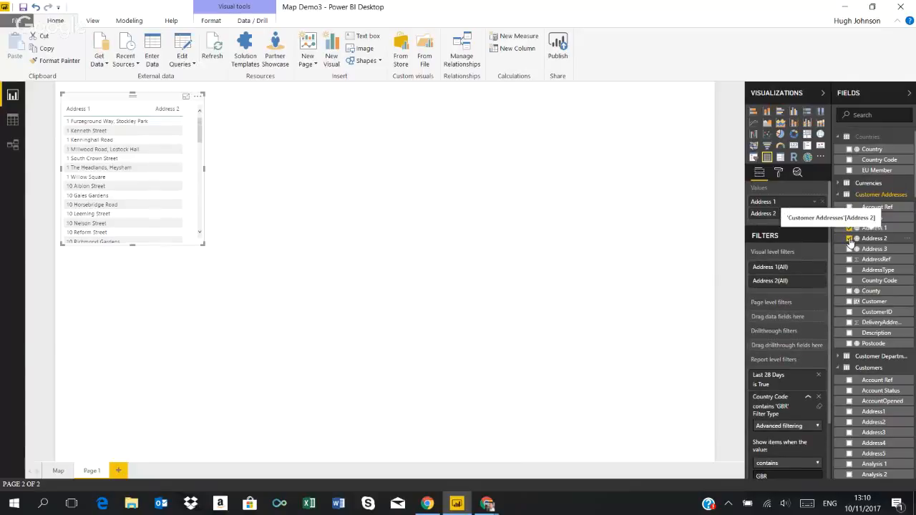
Add the combined Address field to the address table and widen the table so there is ample room for all its columns
left_click_drag(204, 168, 432, 169)
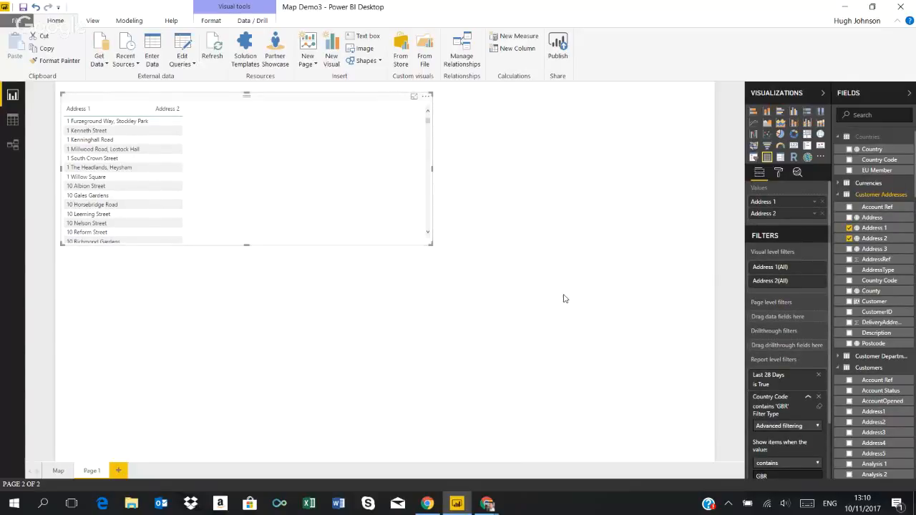
left_click(850, 219)
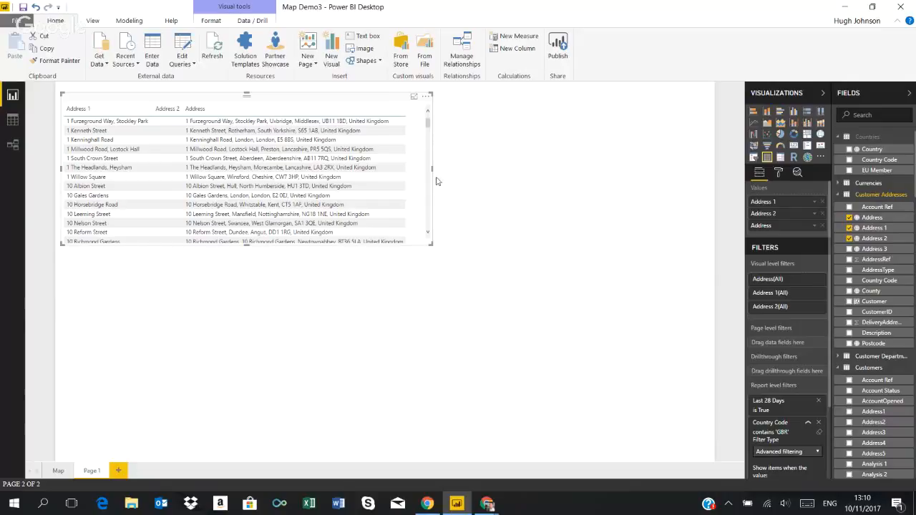
left_click_drag(432, 170, 522, 180)
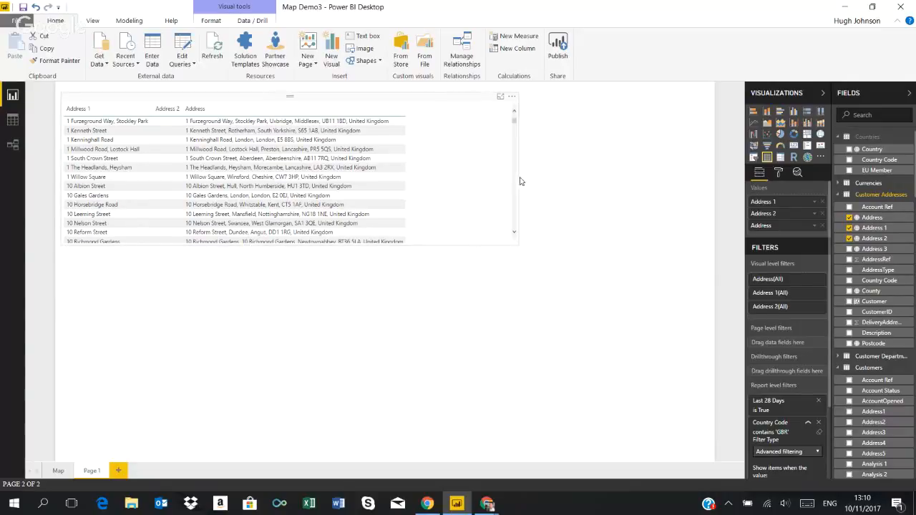
left_click(521, 180)
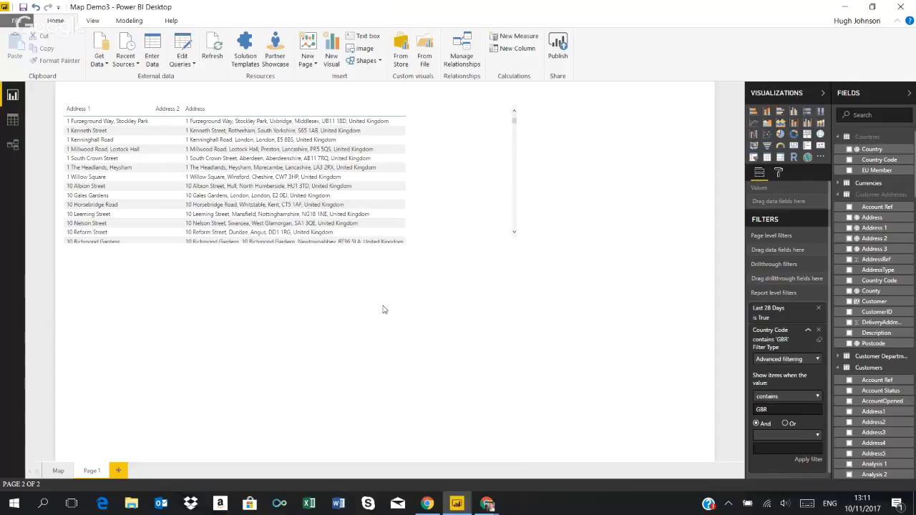
Switch to Chrome, read the AccountingWEB article's section on which addresses to use, and return to Power BI Desktop
left_click(488, 504)
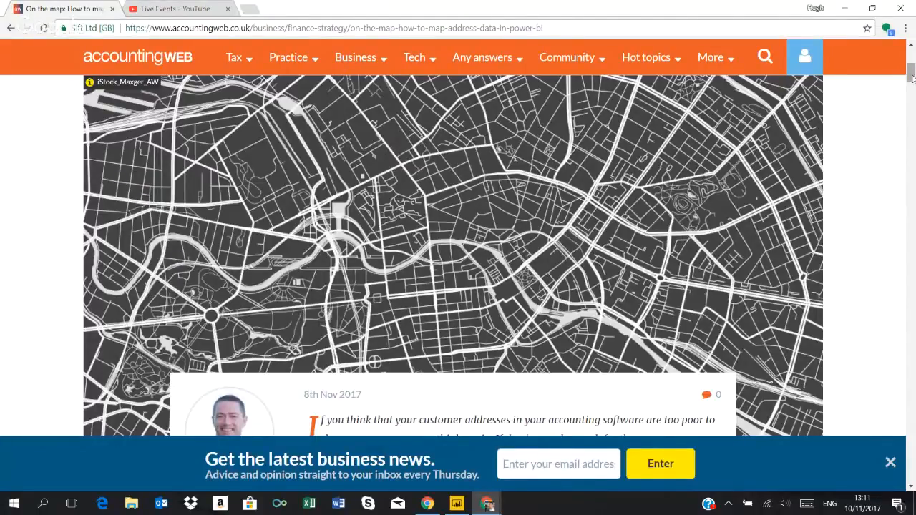
left_click_drag(912, 79, 912, 118)
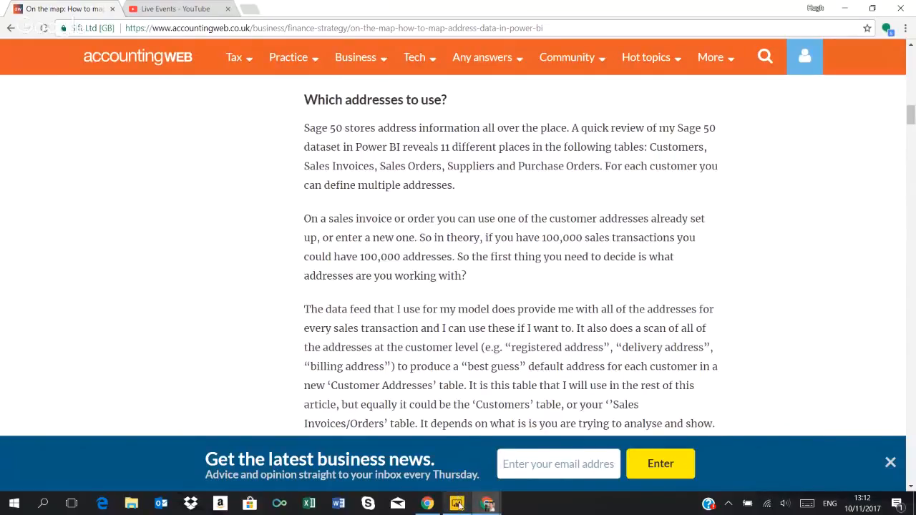
left_click(458, 504)
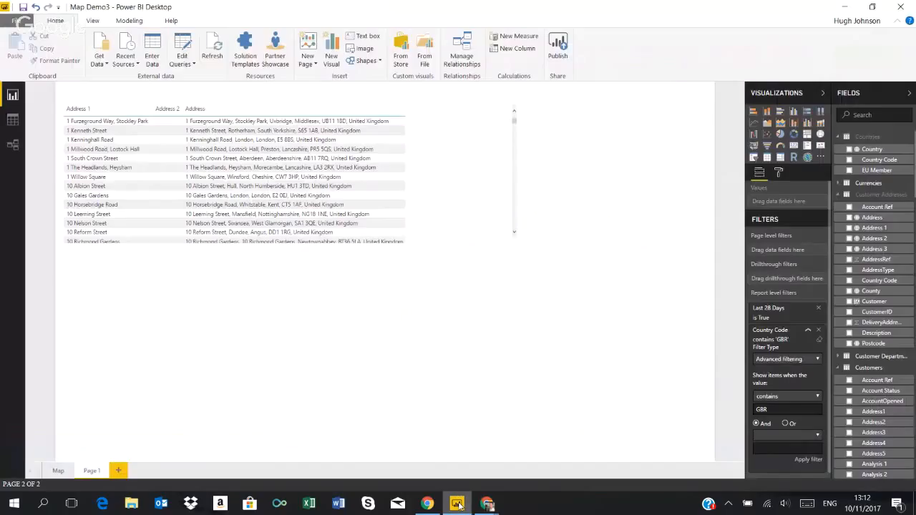
On the Map page, cross-filter the tables by the largest bubble on England's east coast, and clear the selection
left_click(58, 473)
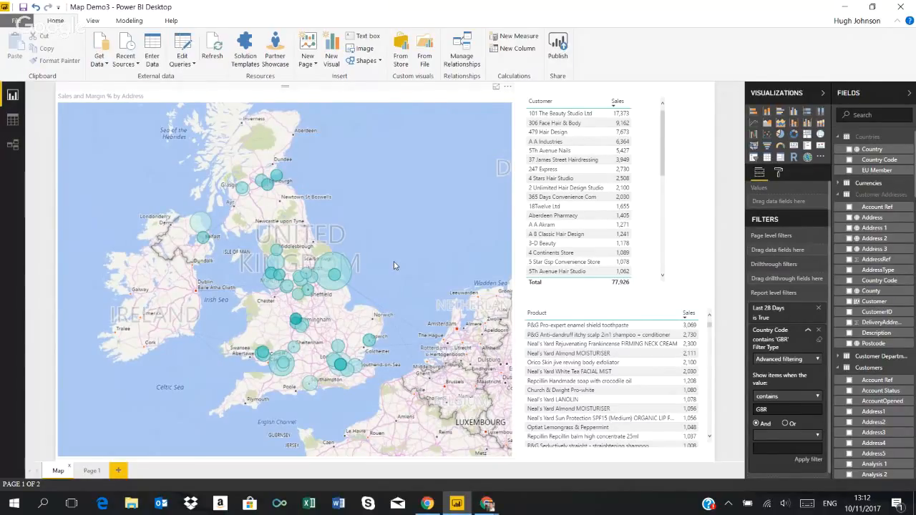
left_click(331, 264)
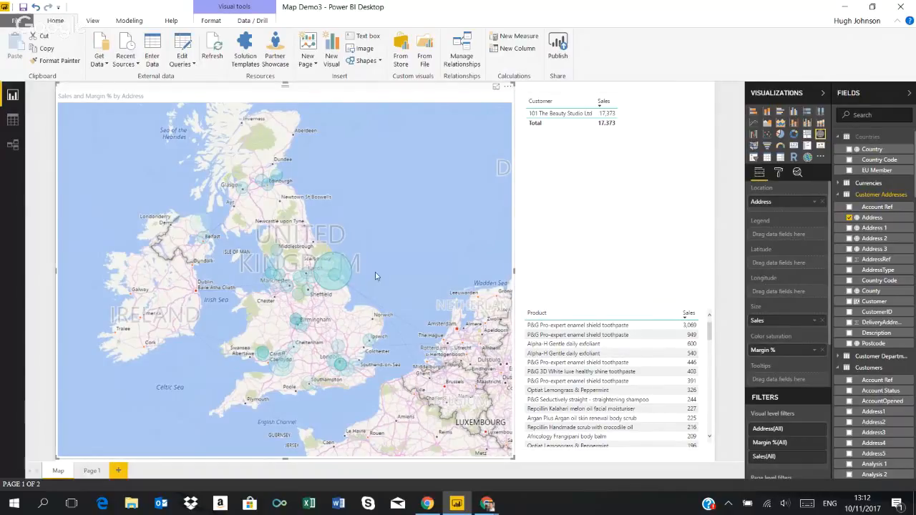
left_click(344, 262)
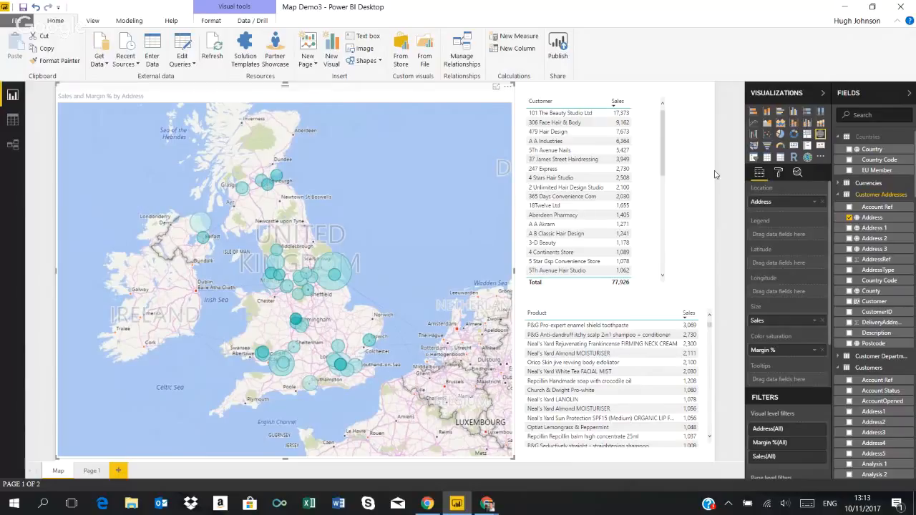
Convert the map to an ArcGIS map, give its symbols the teal-to-light-green color ramp, and return to the report
left_click(809, 158)
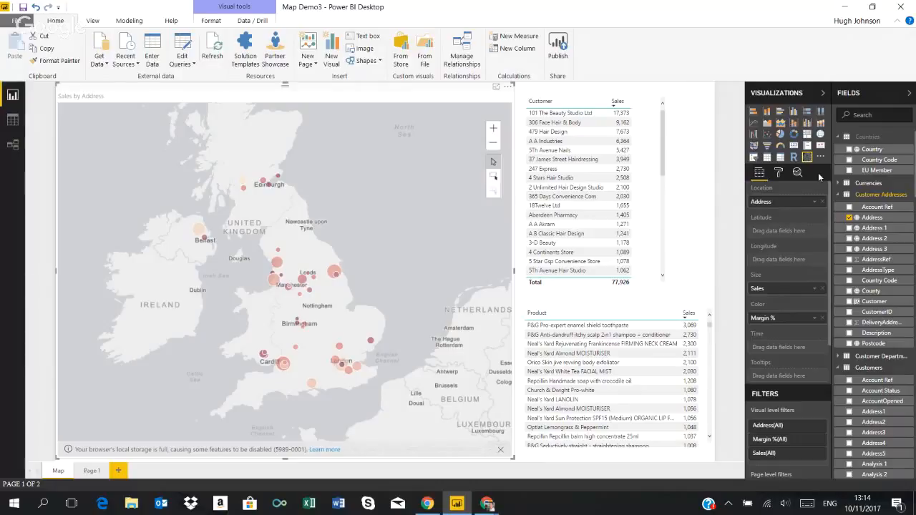
left_click(508, 86)
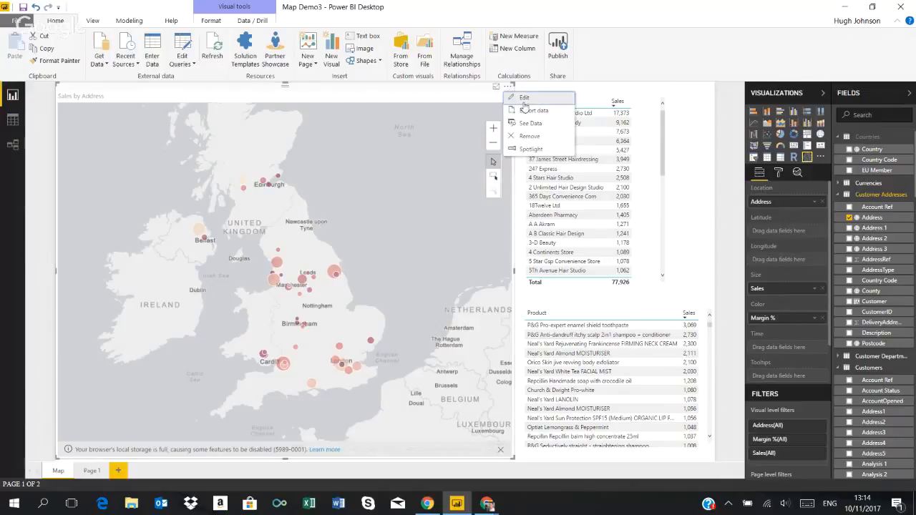
left_click(530, 99)
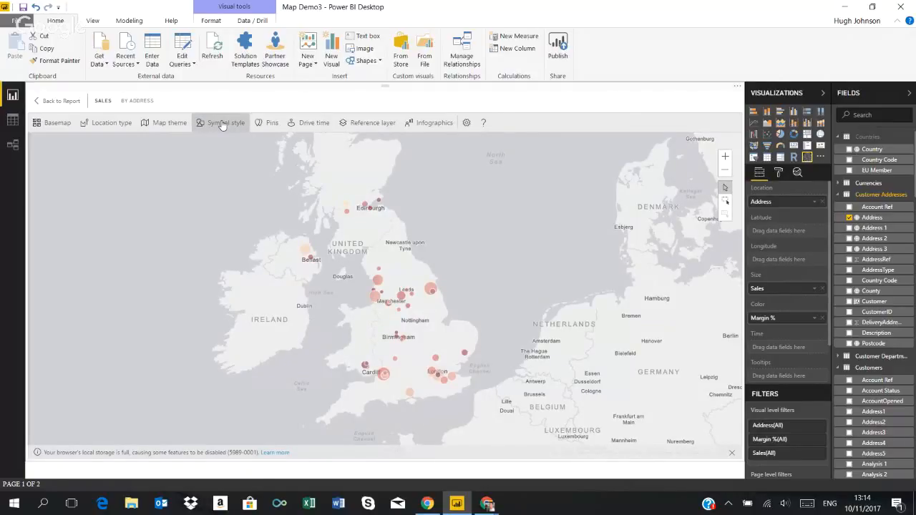
left_click(222, 125)
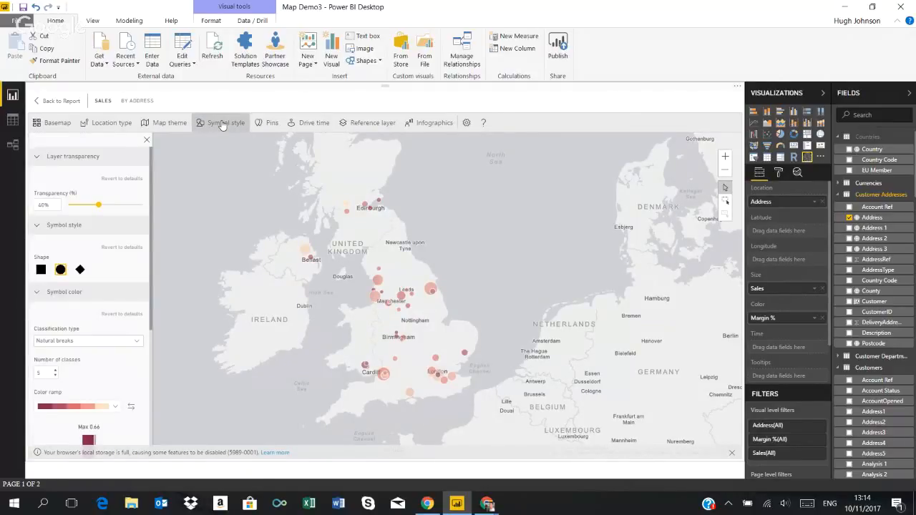
left_click(117, 408)
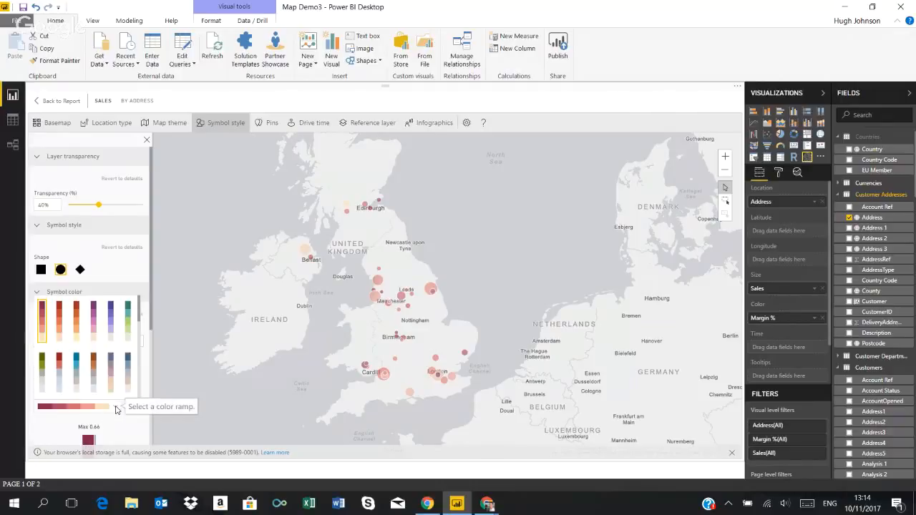
left_click(127, 327)
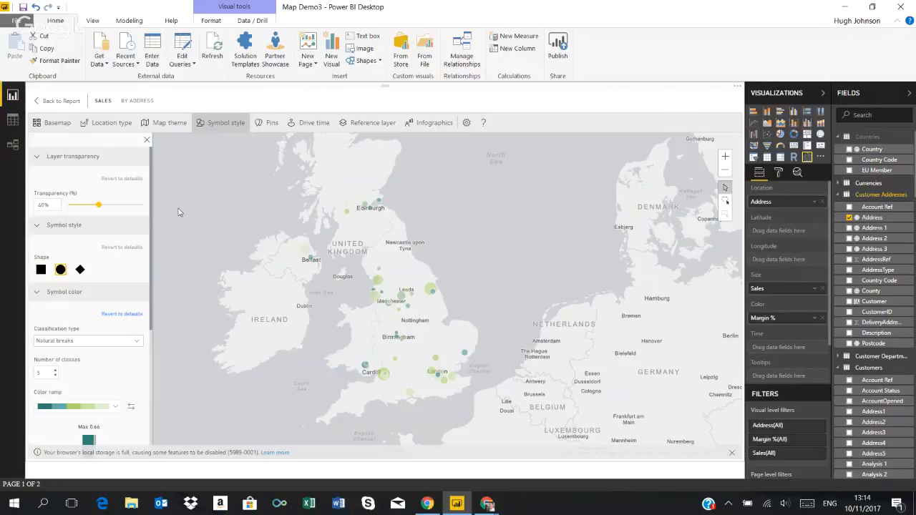
left_click(147, 140)
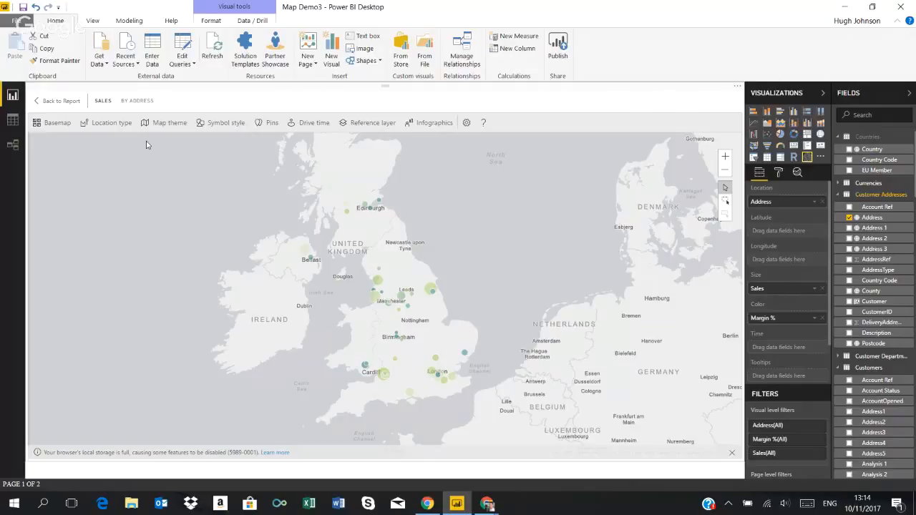
left_click(61, 101)
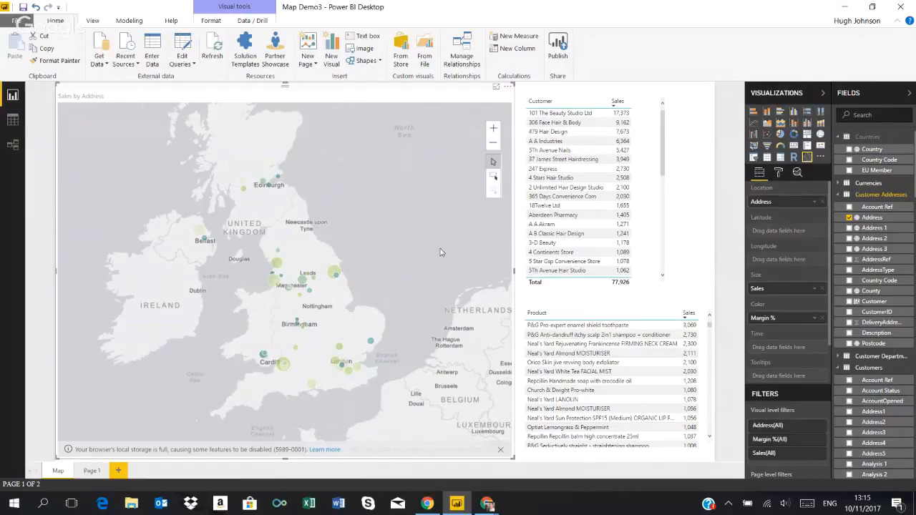
Box-select the bubbles around London on the ArcGIS map to filter the customer and product tables, and select the product table
left_click(494, 176)
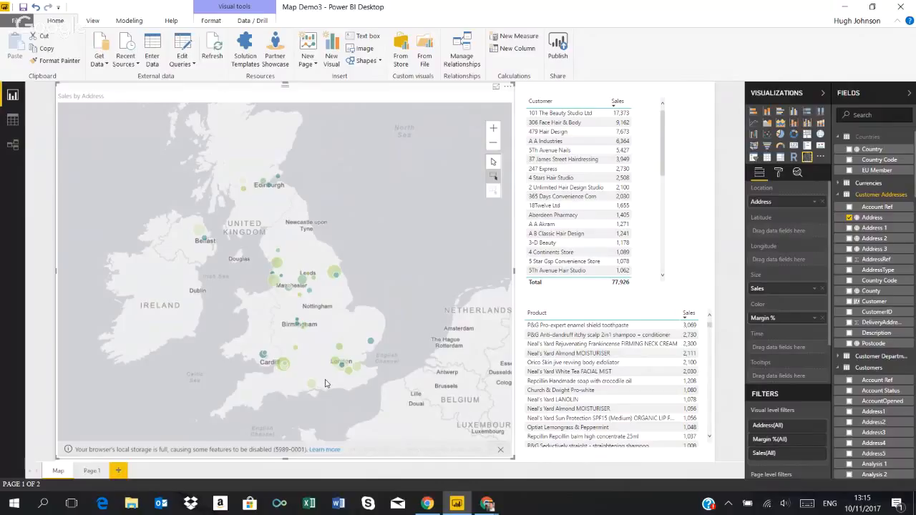
left_click_drag(325, 381, 370, 356)
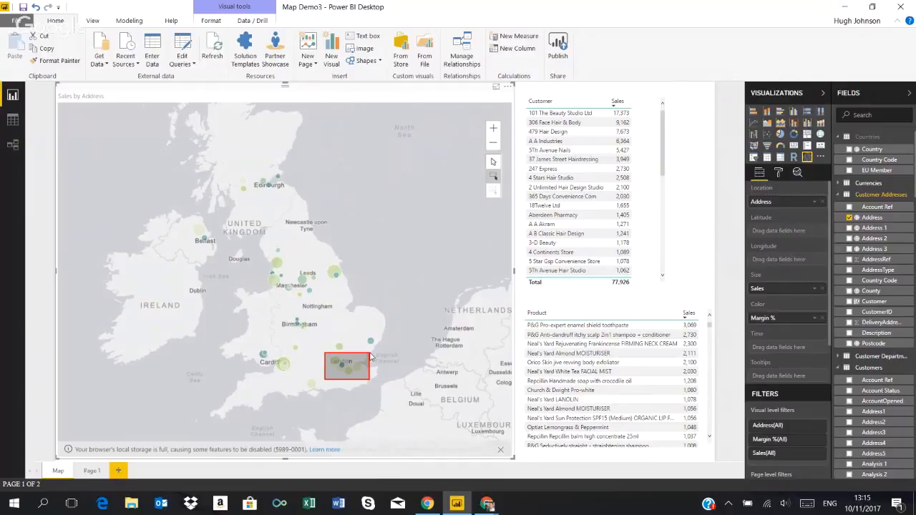
left_click_drag(370, 356, 370, 356)
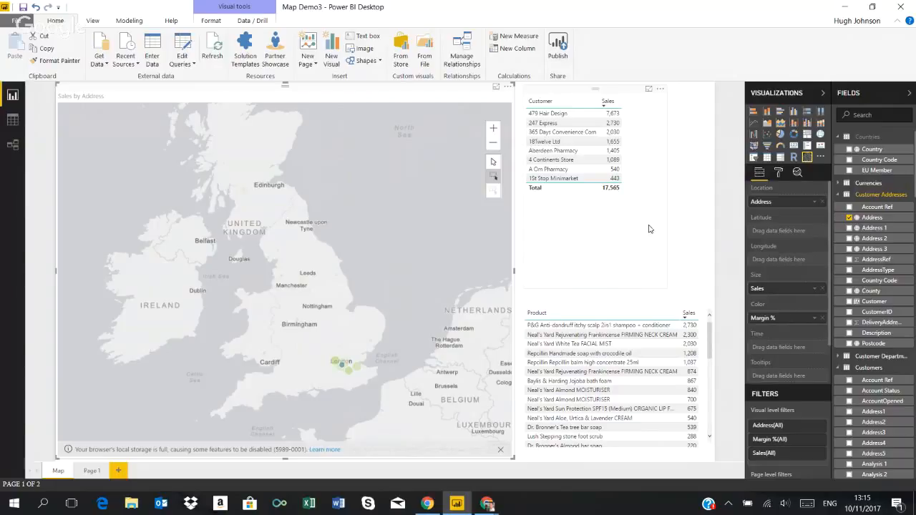
left_click(603, 308)
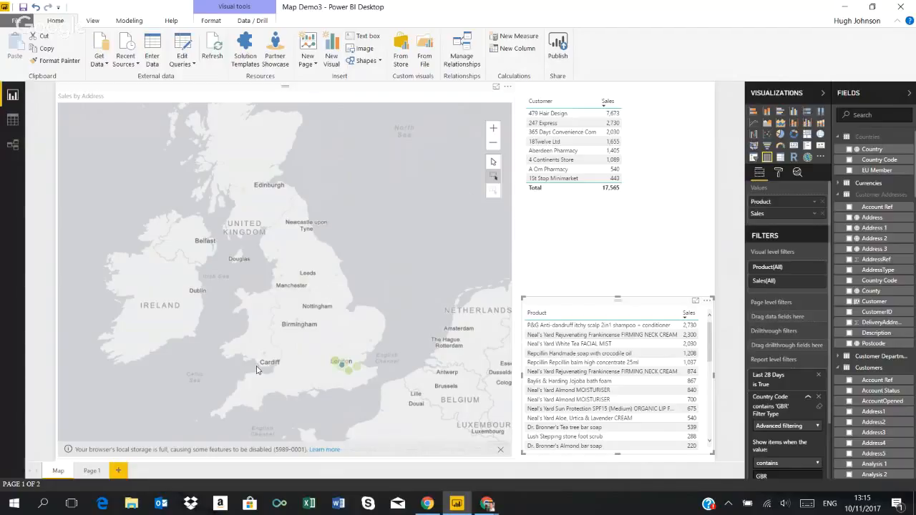
Box-select the bubbles around Cardiff to filter the tables, narrow to the single Cheltenham bubble, and clear the selection
left_click_drag(258, 364, 305, 325)
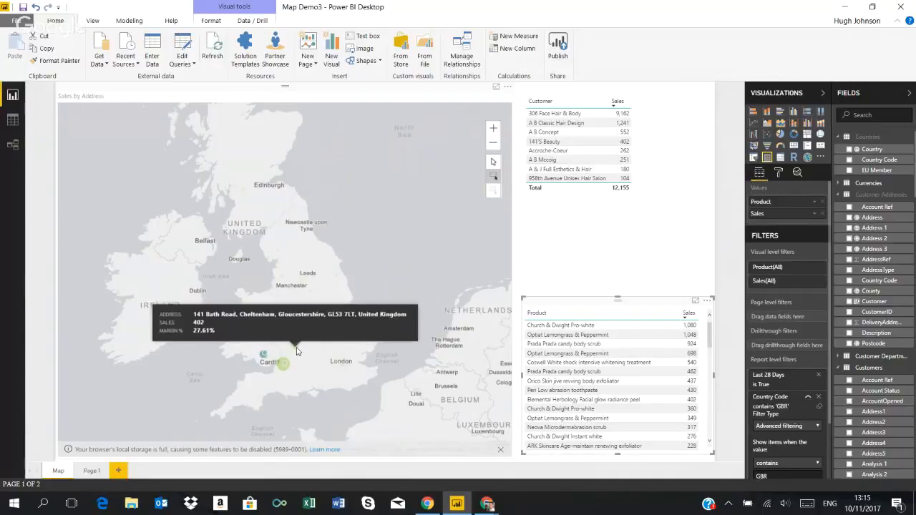
left_click(297, 351)
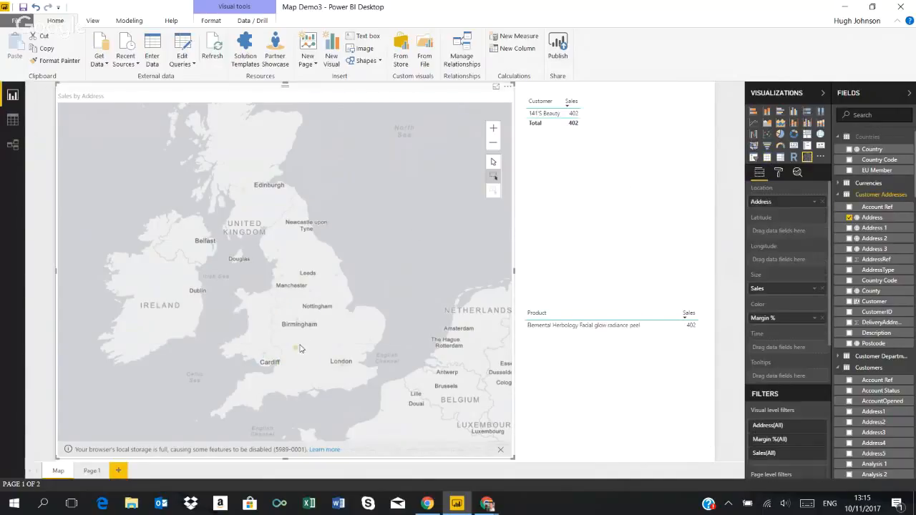
left_click(297, 351)
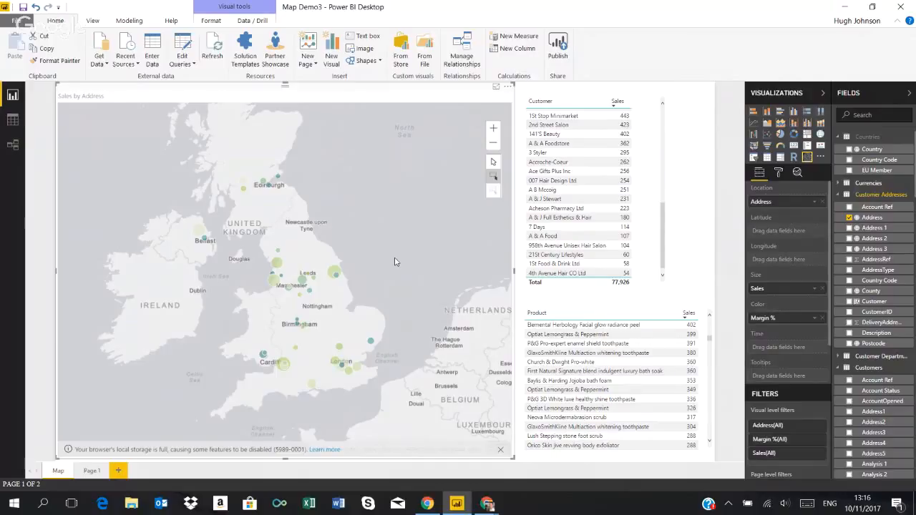
Open the ArcGIS map for editing and set its map theme to Heat Map
left_click(508, 89)
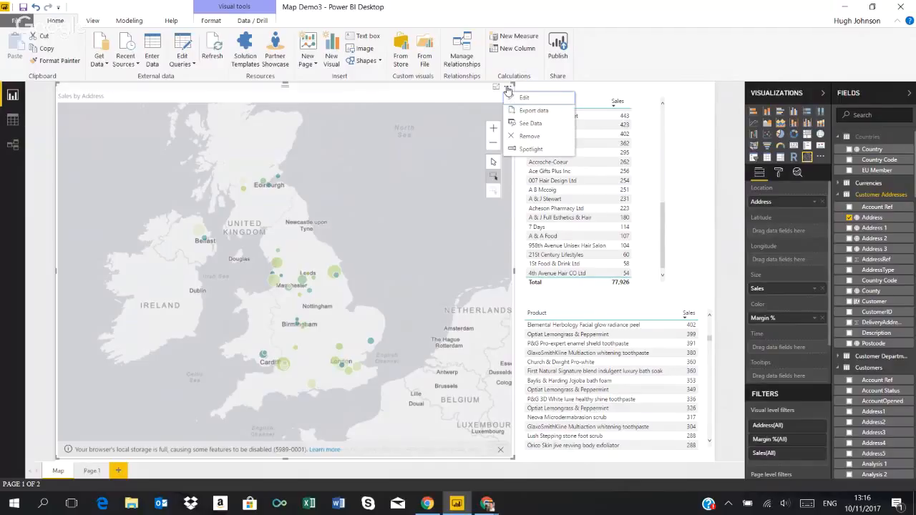
left_click(524, 98)
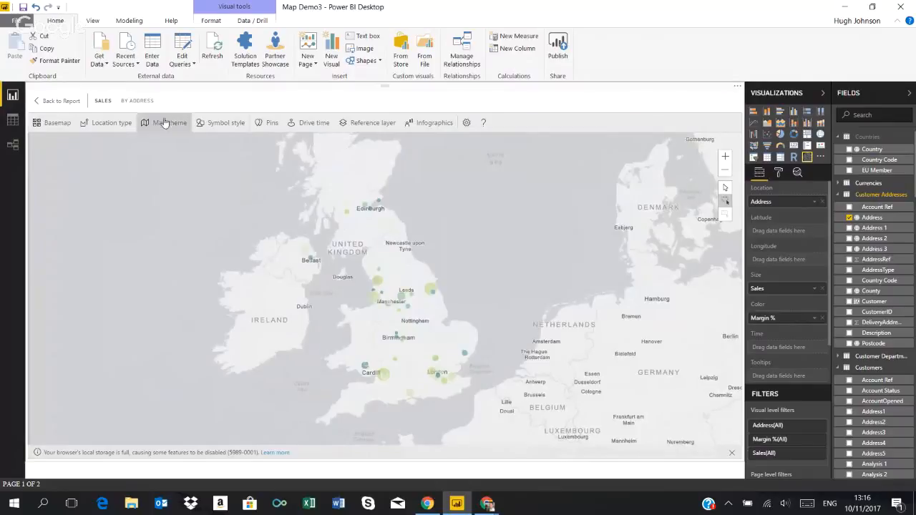
left_click(166, 124)
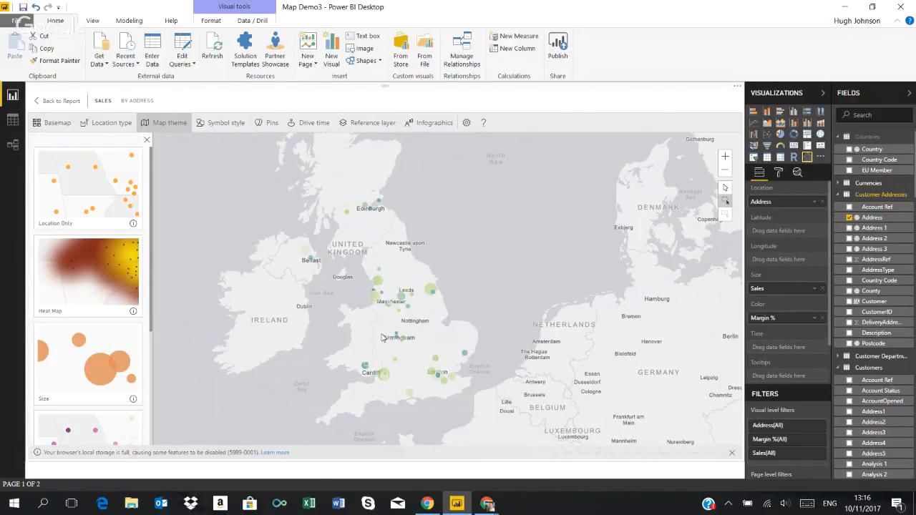
left_click(88, 274)
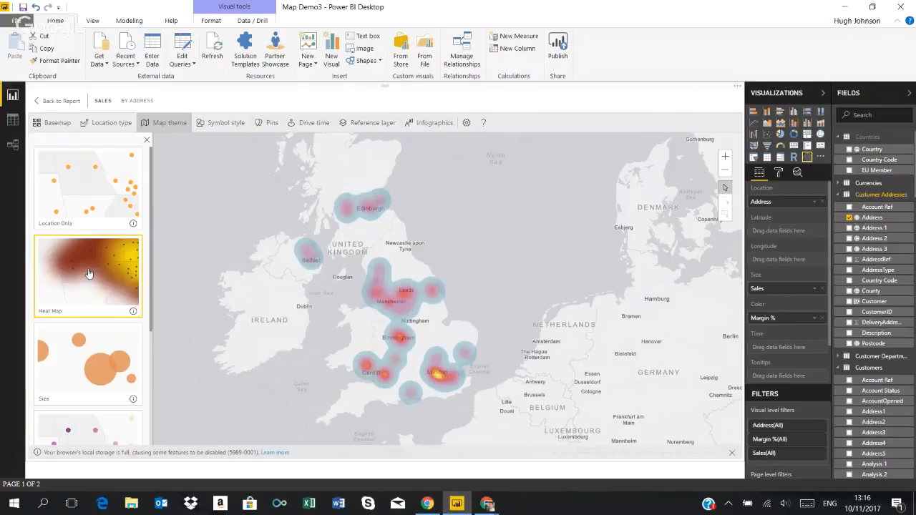
left_click(146, 140)
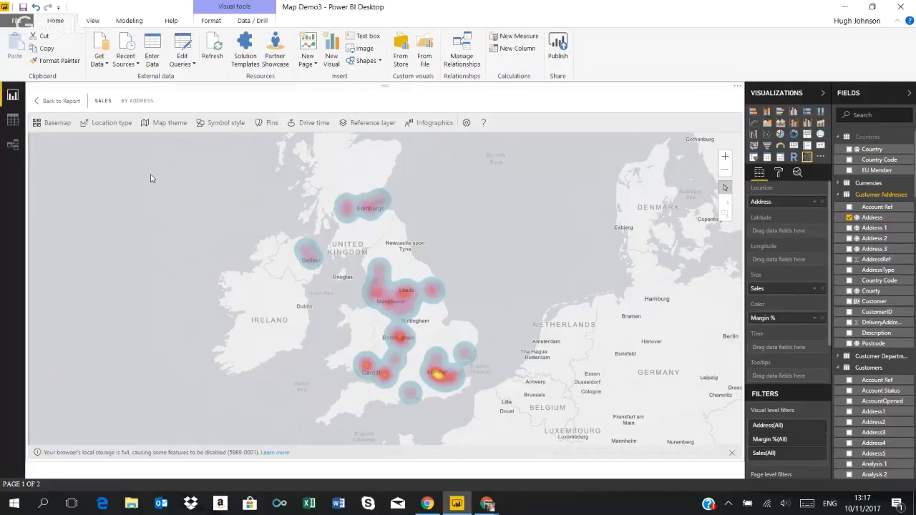
Change the ArcGIS map's theme to Clustering and return to the report
left_click(164, 125)
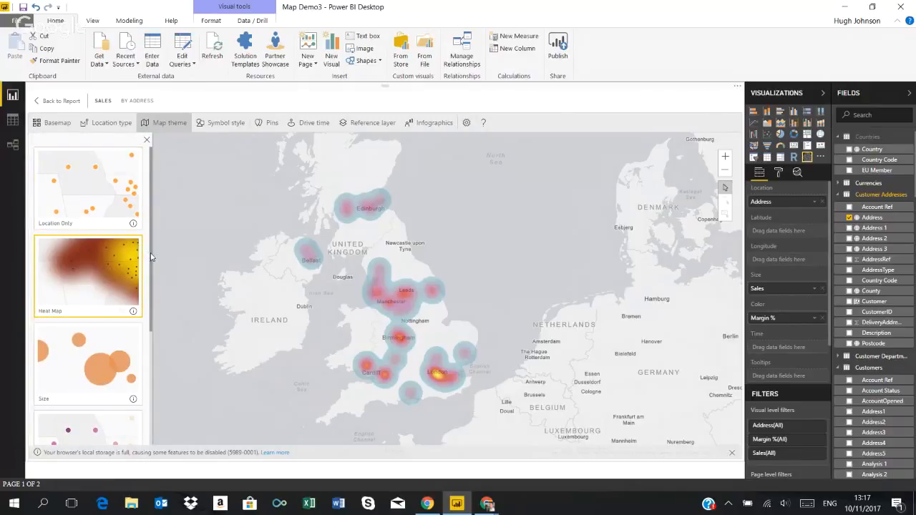
scroll(156, 322, "down", 1)
scroll(157, 321, "down", 2)
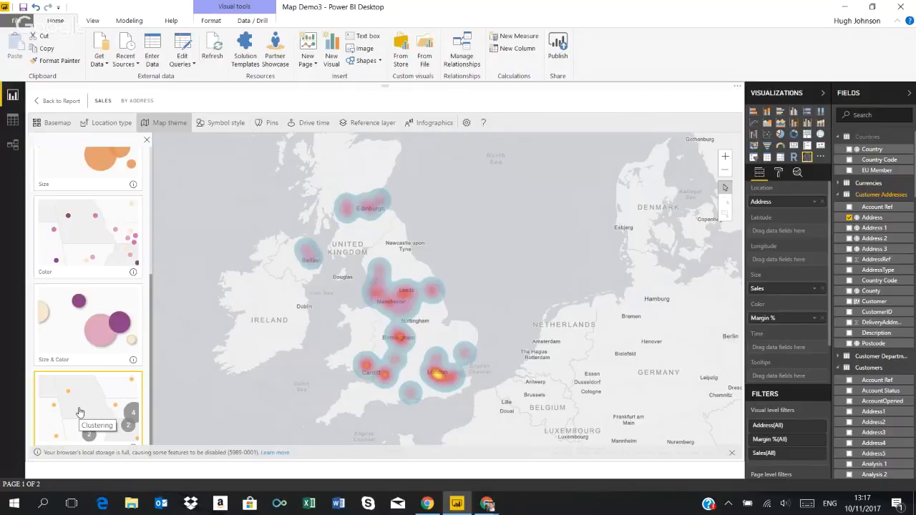
left_click(91, 407)
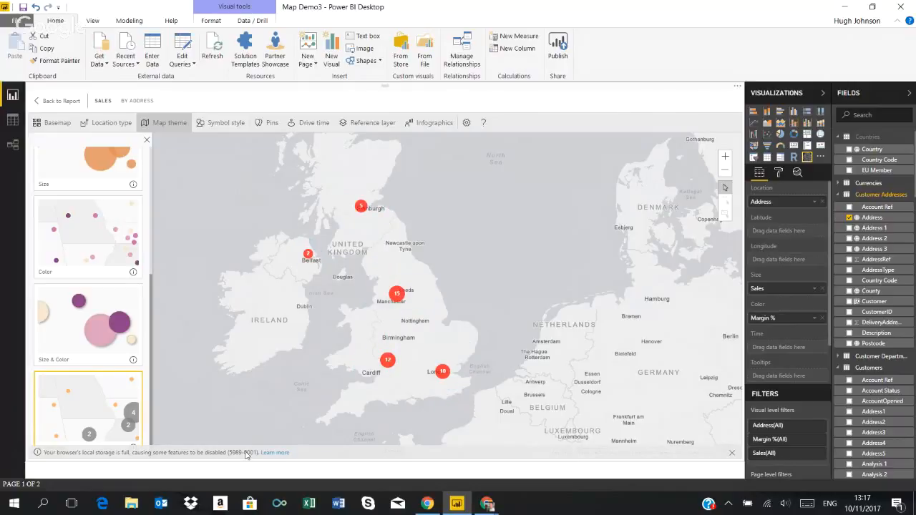
left_click(147, 141)
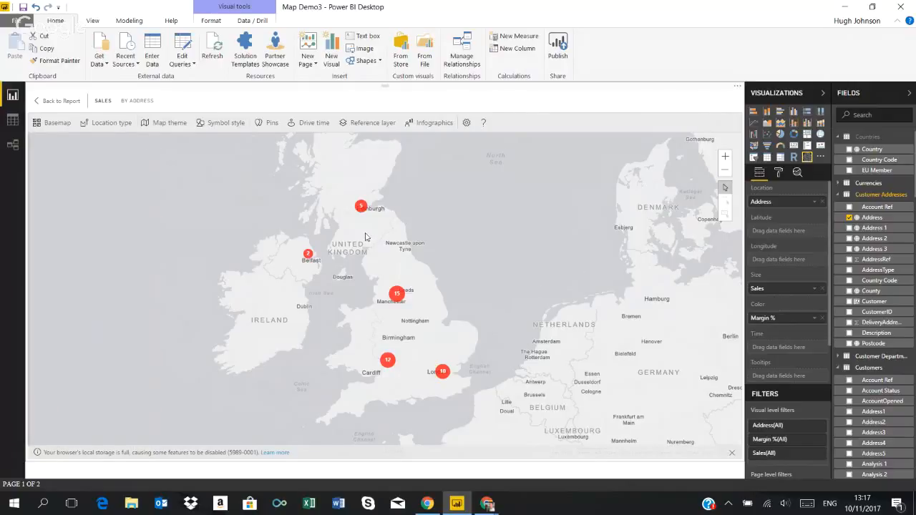
left_click(61, 101)
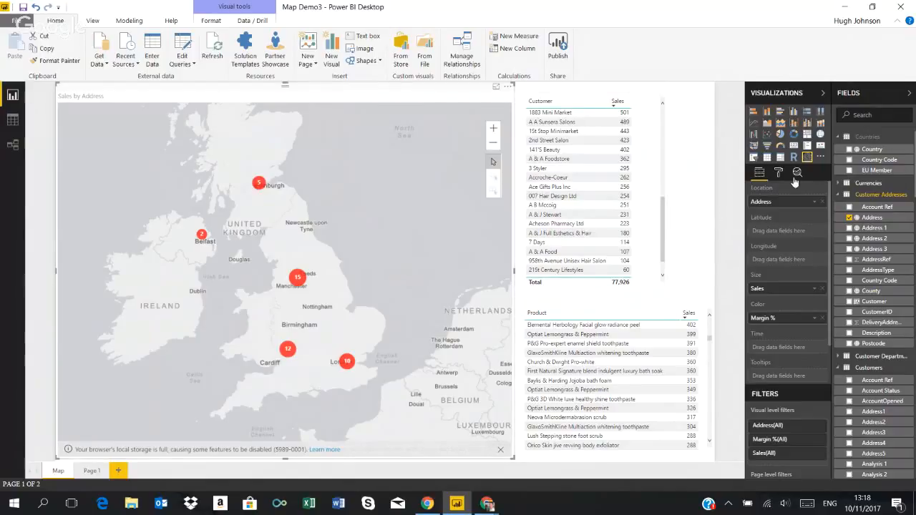
Convert the ArcGIS map to a filled map and remove the report-level Country Code filter
left_click(754, 147)
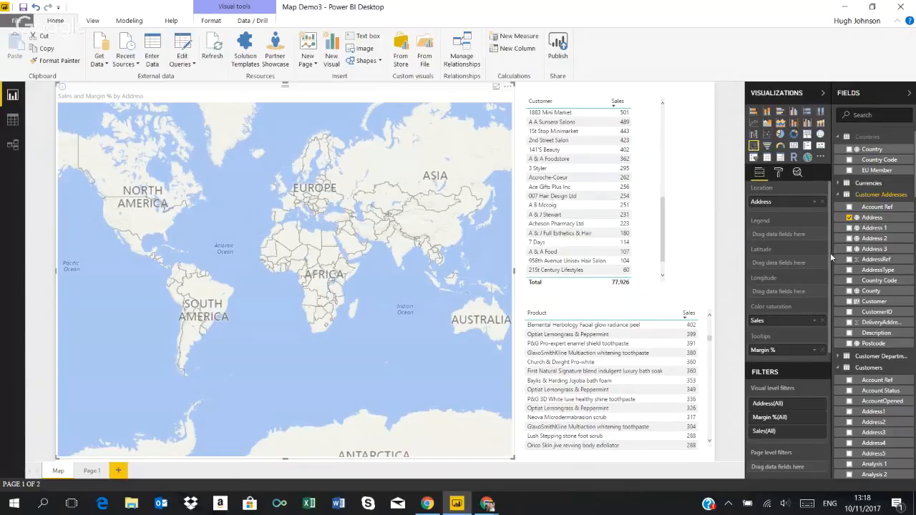
left_click_drag(835, 259, 834, 368)
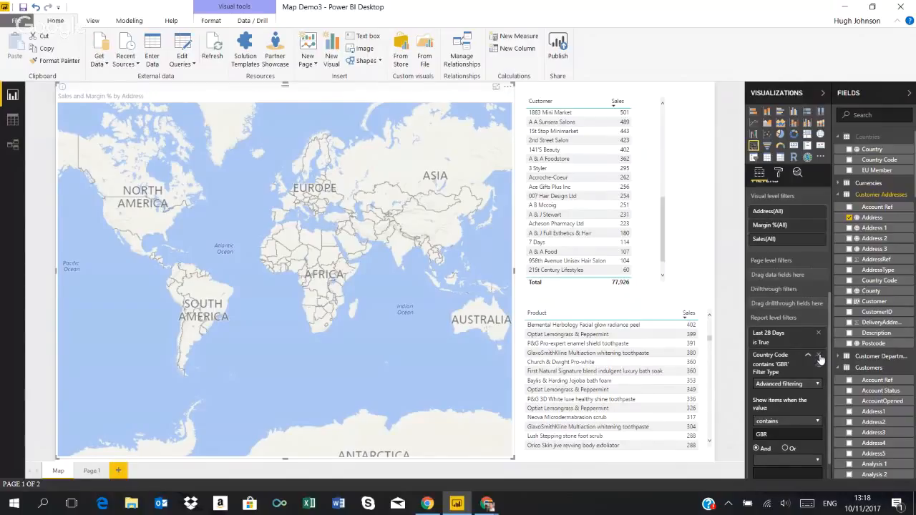
left_click(820, 356)
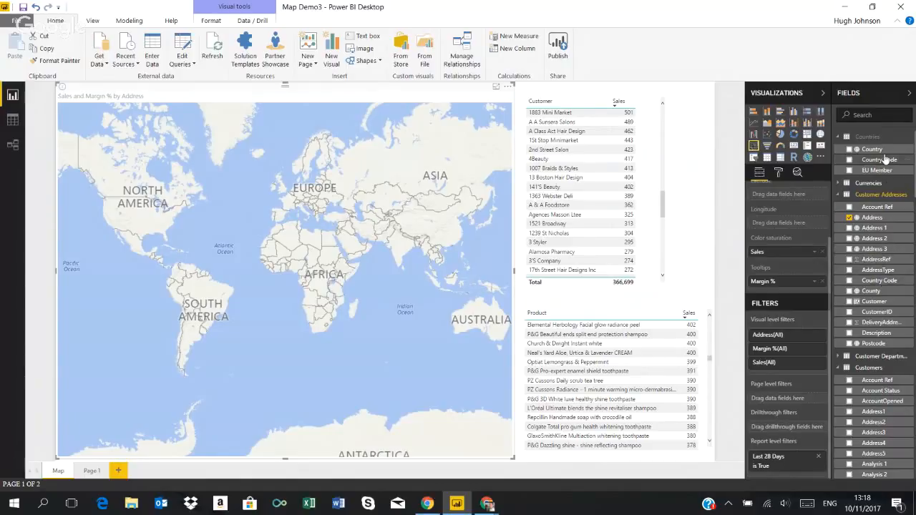
Add Country from Countries above Address in the filled map's location, and County from Customer Addresses between them
left_click_drag(882, 150, 880, 151)
left_click_drag(829, 278, 830, 209)
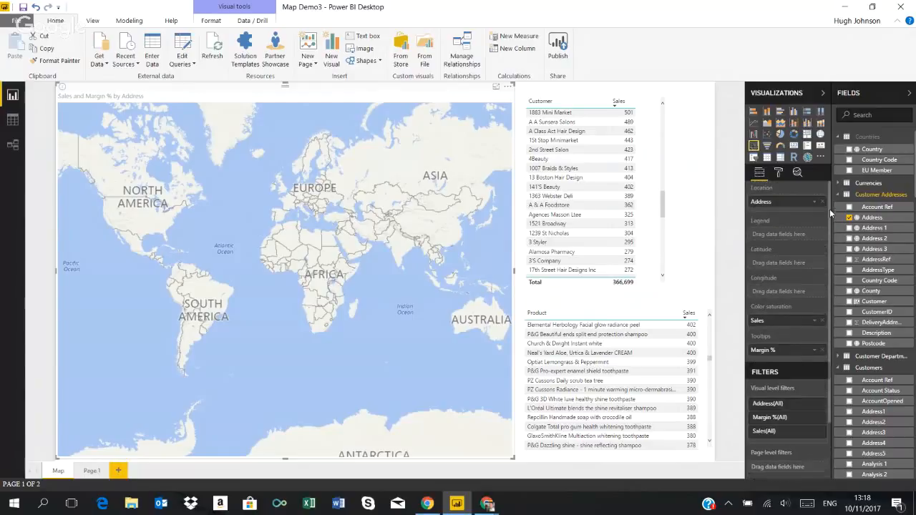
left_click_drag(880, 149, 790, 197)
left_click_drag(872, 151, 786, 205)
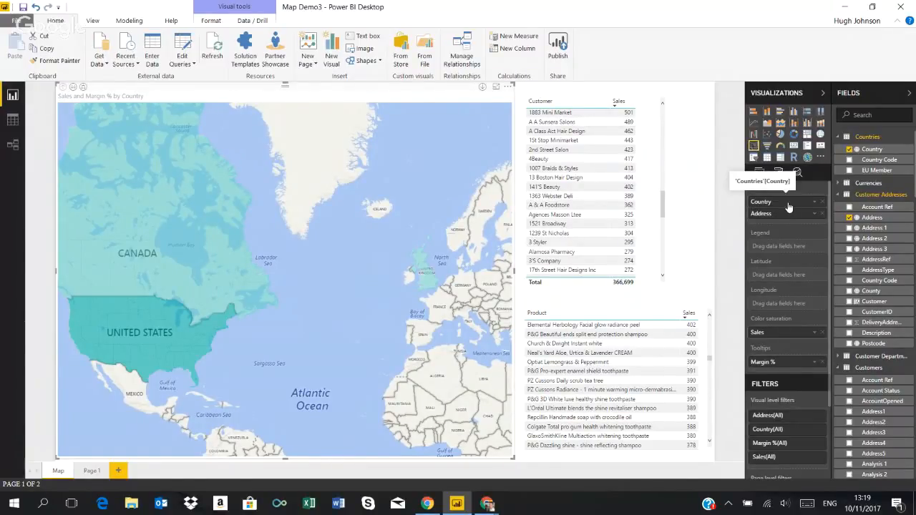
mouse_move(430, 286)
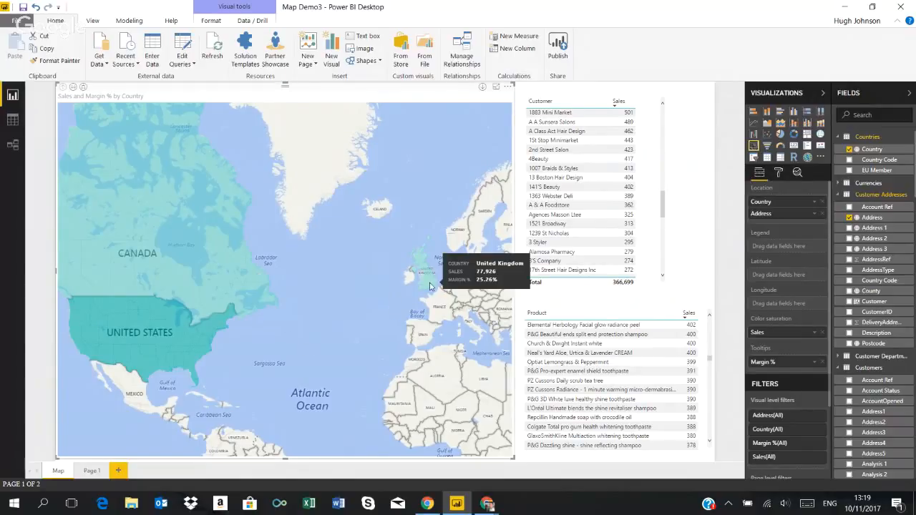
mouse_move(117, 351)
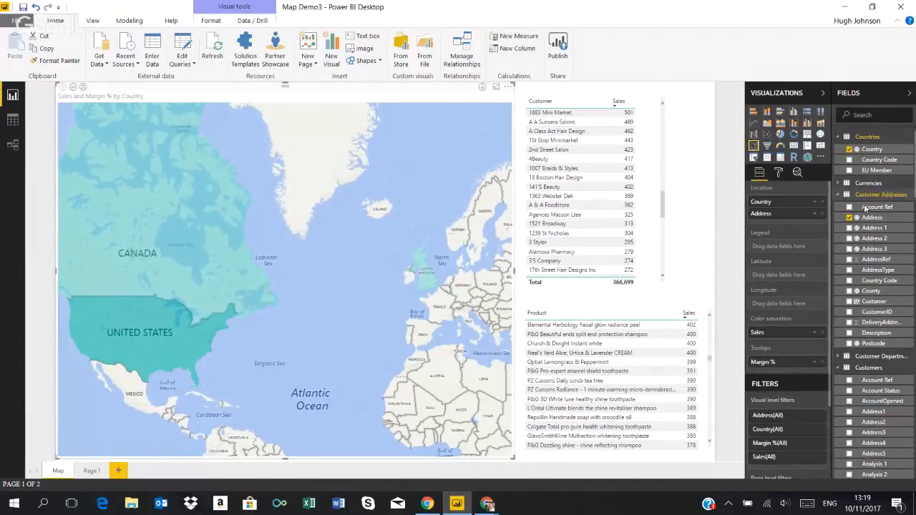
left_click(884, 293)
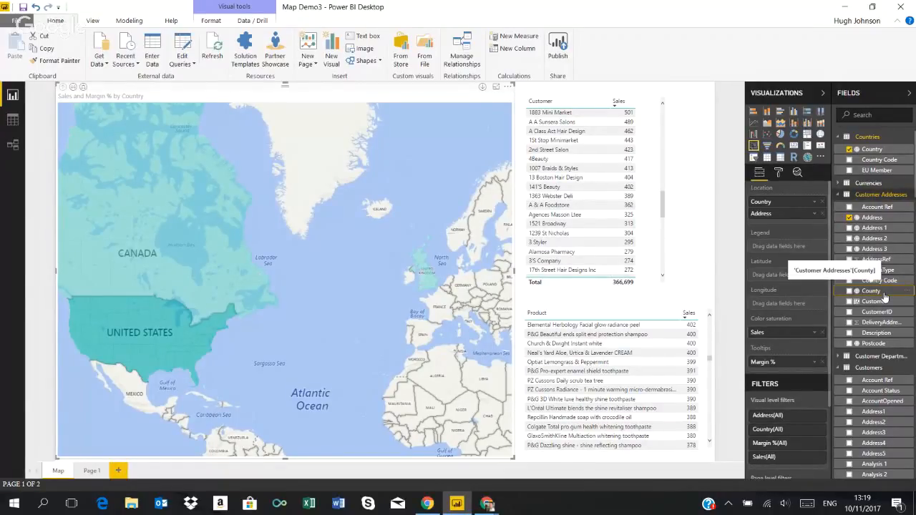
left_click_drag(886, 297, 793, 213)
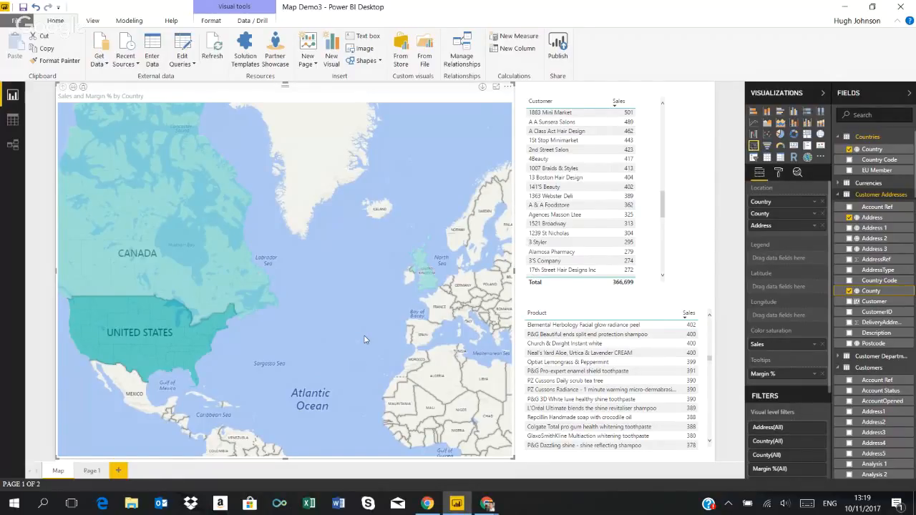
Drill the filled map down into the United Kingdom's counties and filter the tables by the darkest county on England's east coast
left_click(482, 87)
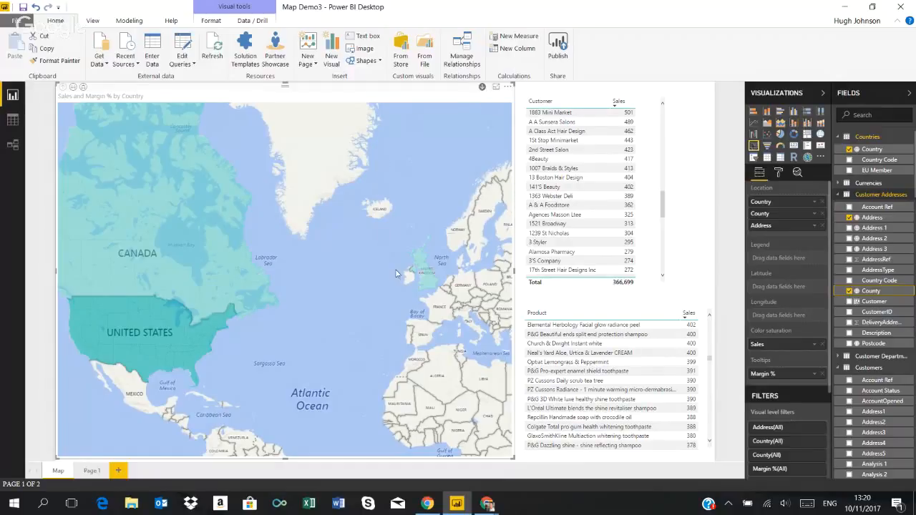
left_click(429, 280)
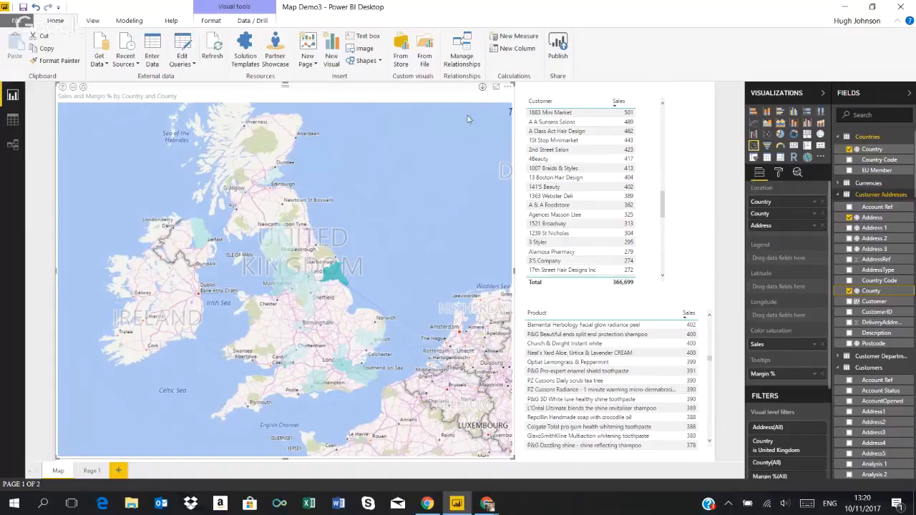
left_click(333, 278)
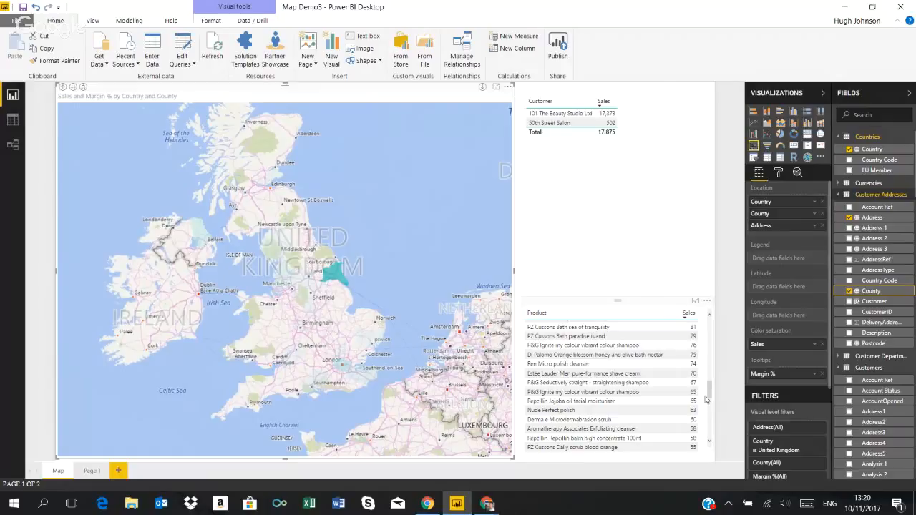
left_click_drag(710, 392, 716, 326)
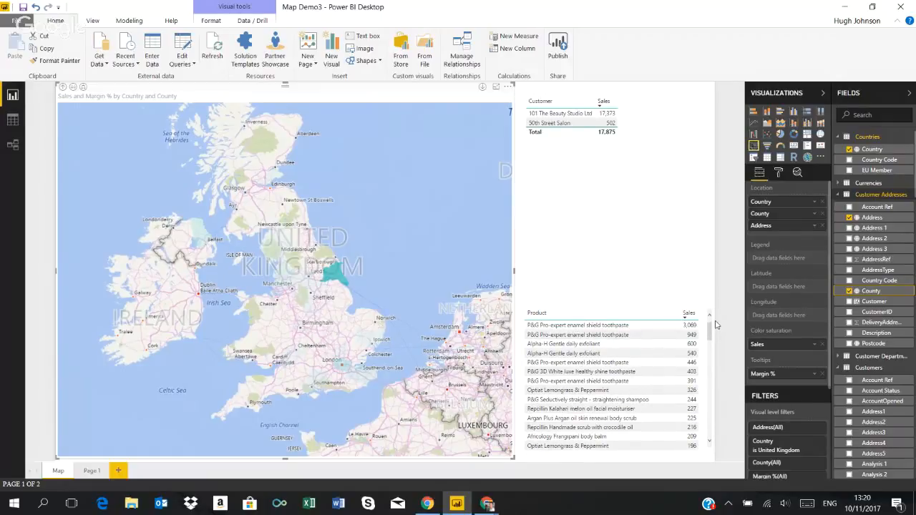
left_click(716, 324)
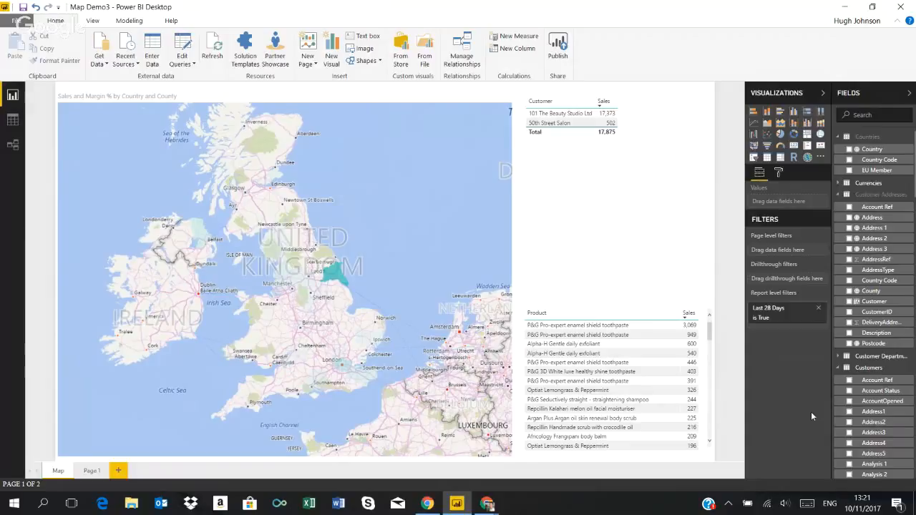
Examine the Address column's formula and data category options, and the data category of the County column
left_click(873, 219)
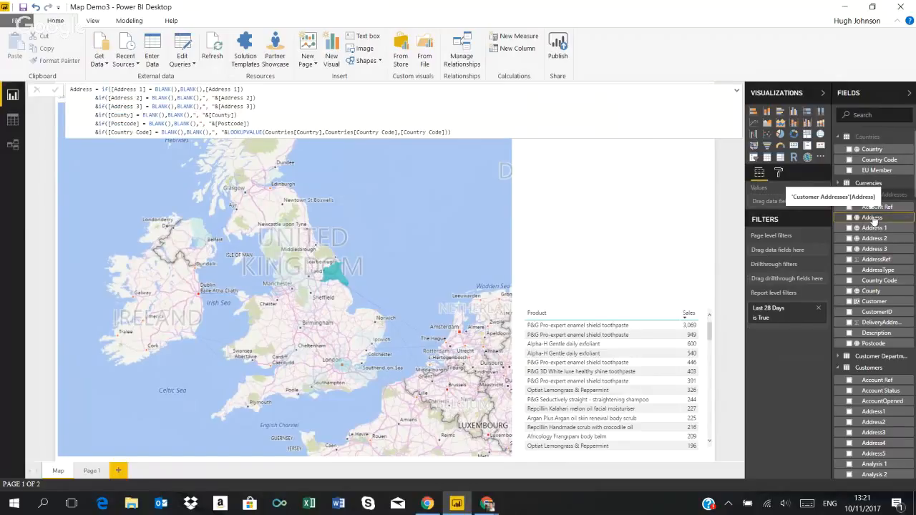
left_click(128, 22)
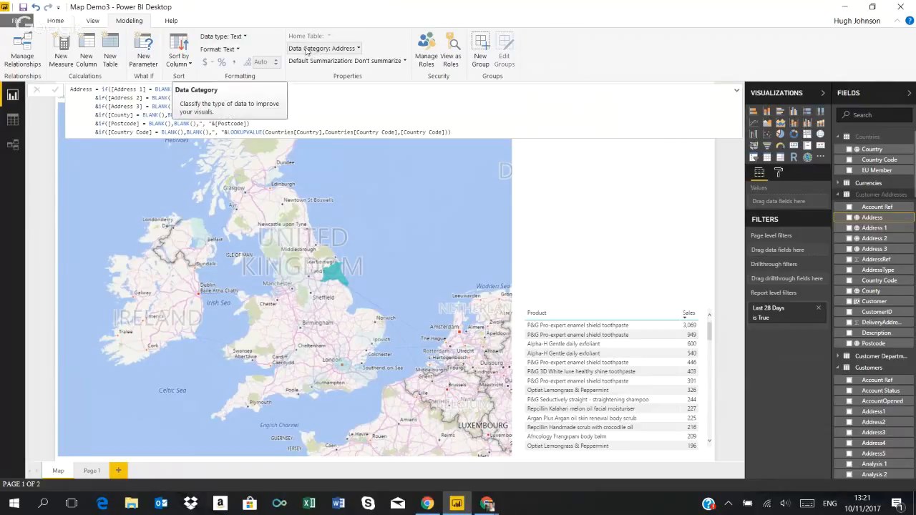
left_click(361, 48)
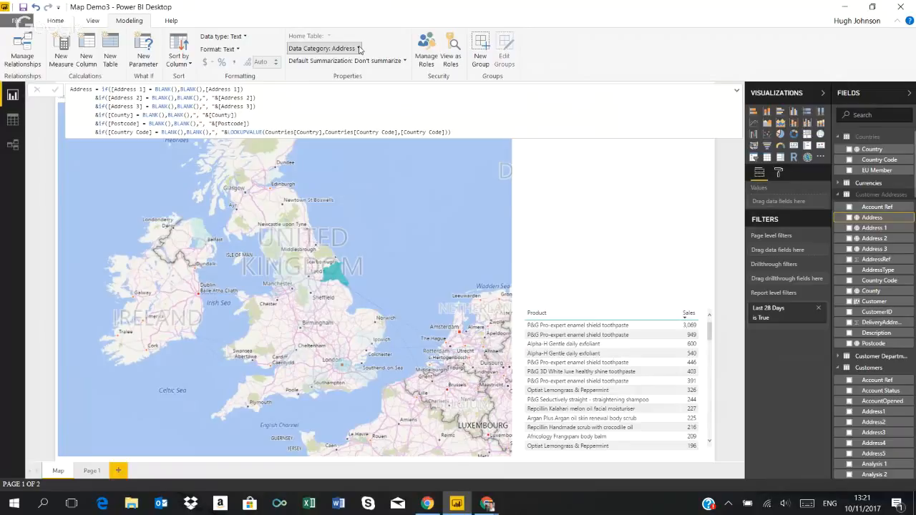
left_click(360, 49)
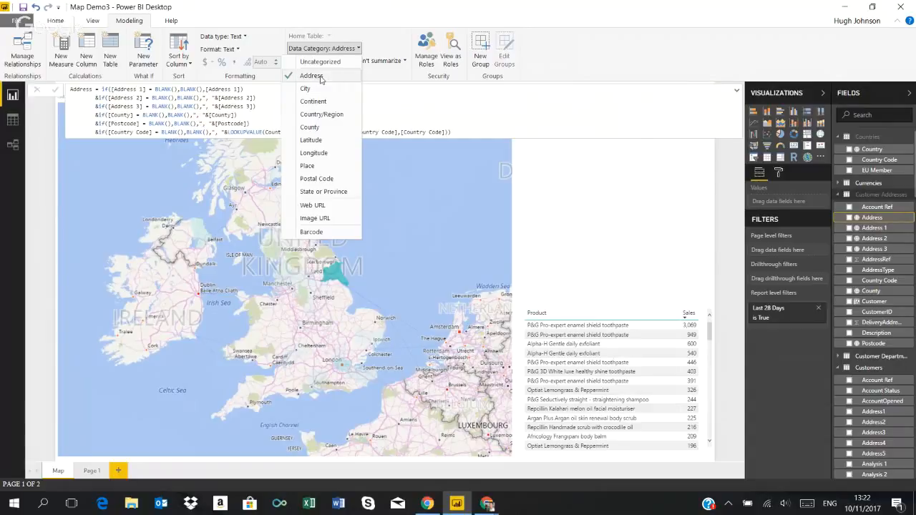
left_click(589, 209)
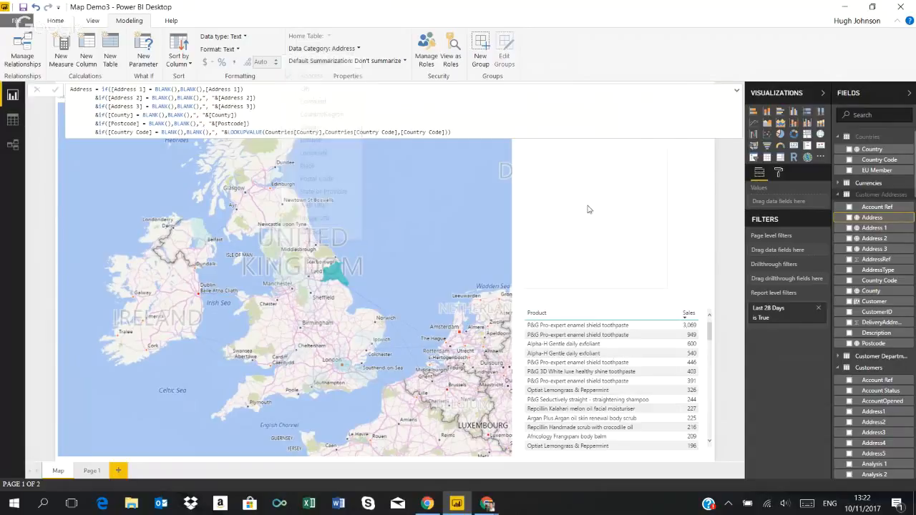
left_click(738, 92)
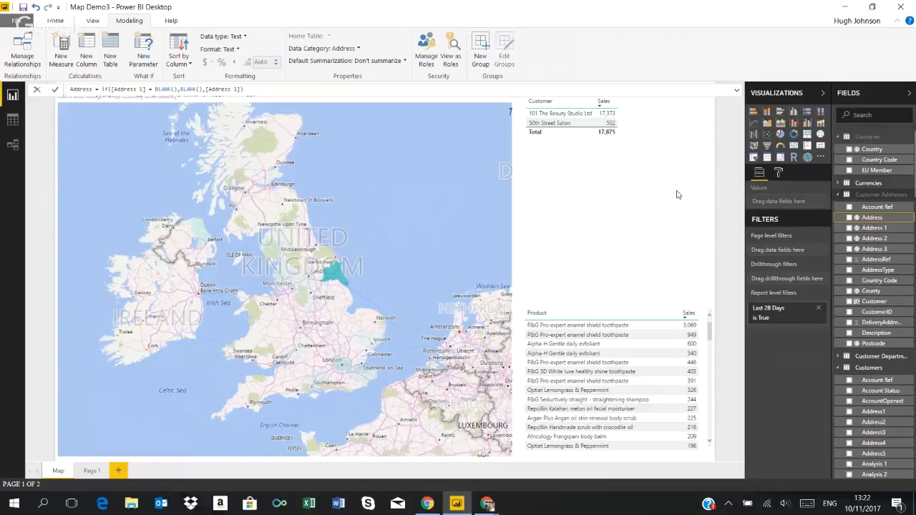
left_click(874, 292)
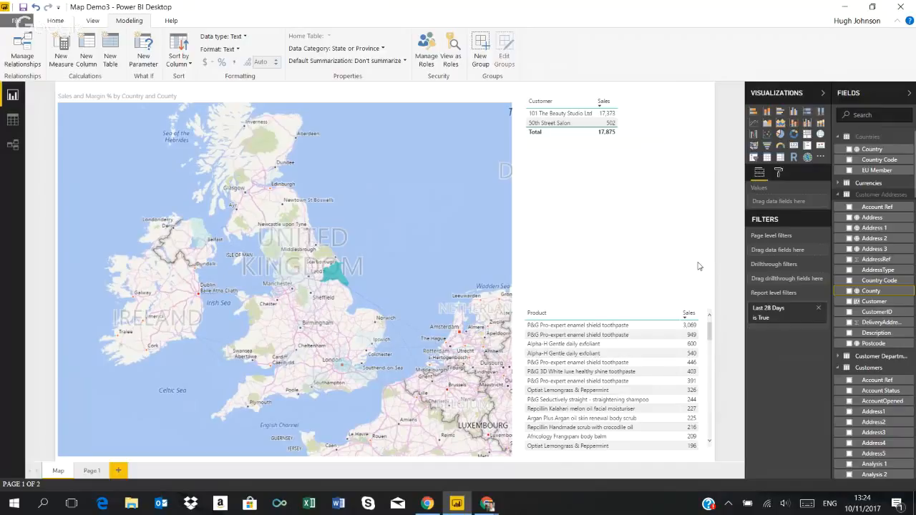
Drill the map back up to country level, deselect it, and switch to the Google Hangouts window in Chrome
left_click(62, 88)
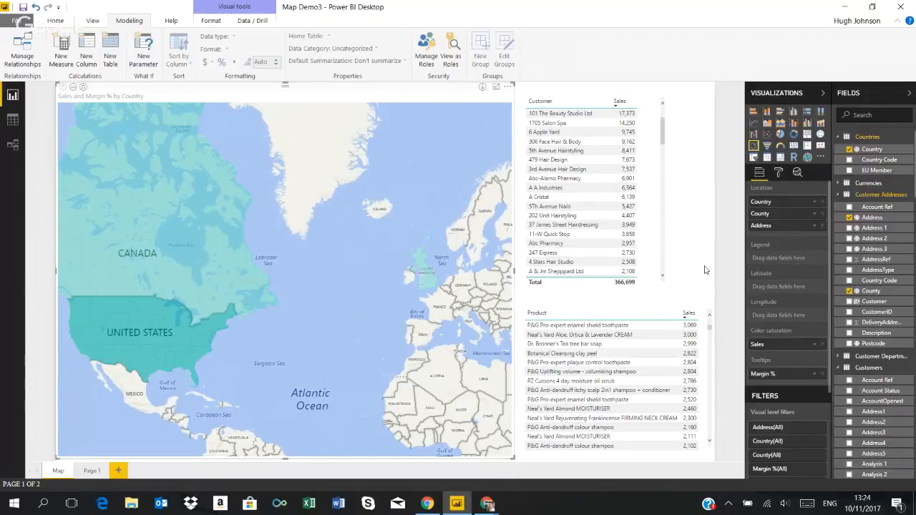
left_click(706, 270)
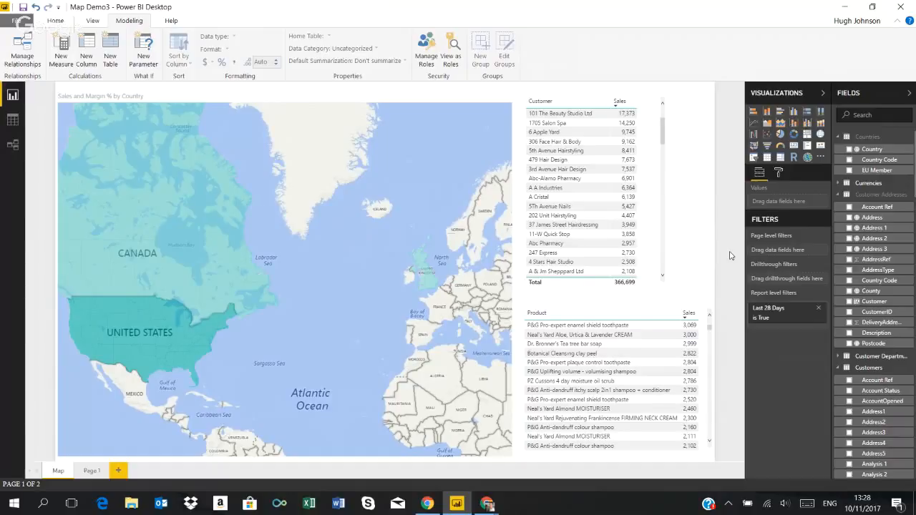
mouse_move(494, 507)
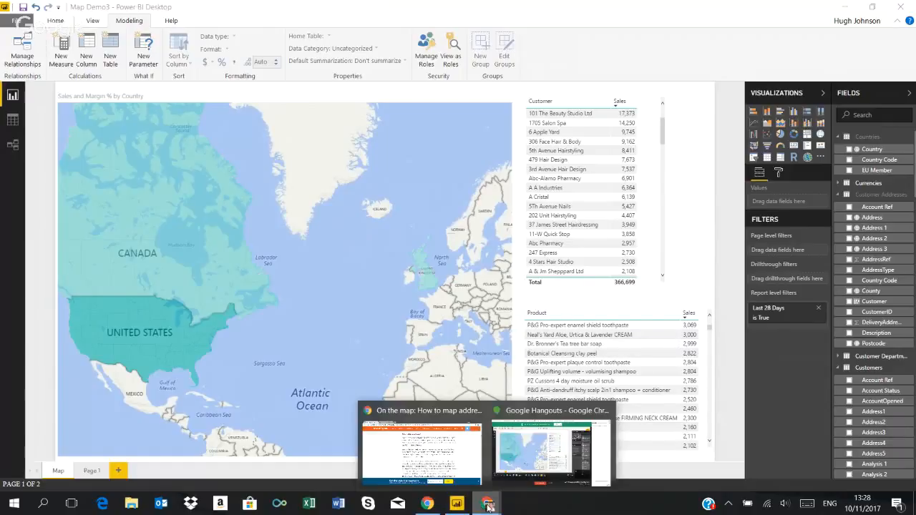
left_click(529, 460)
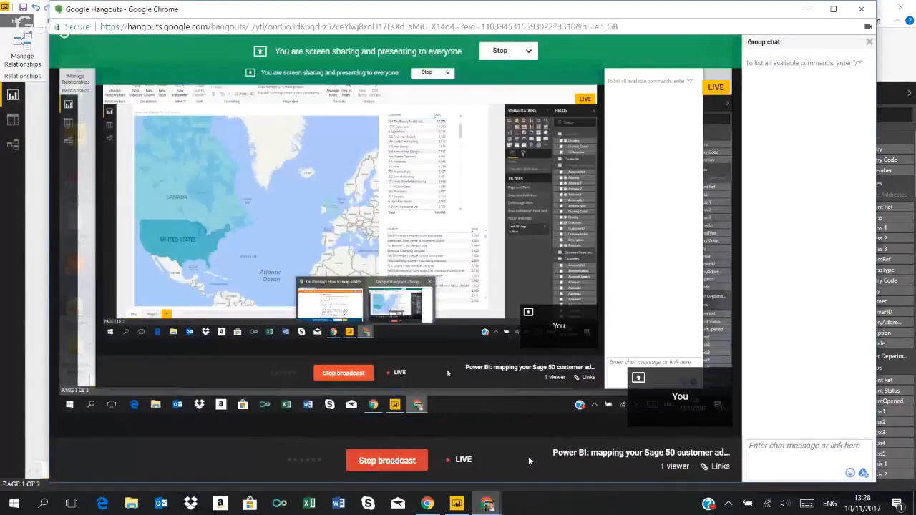